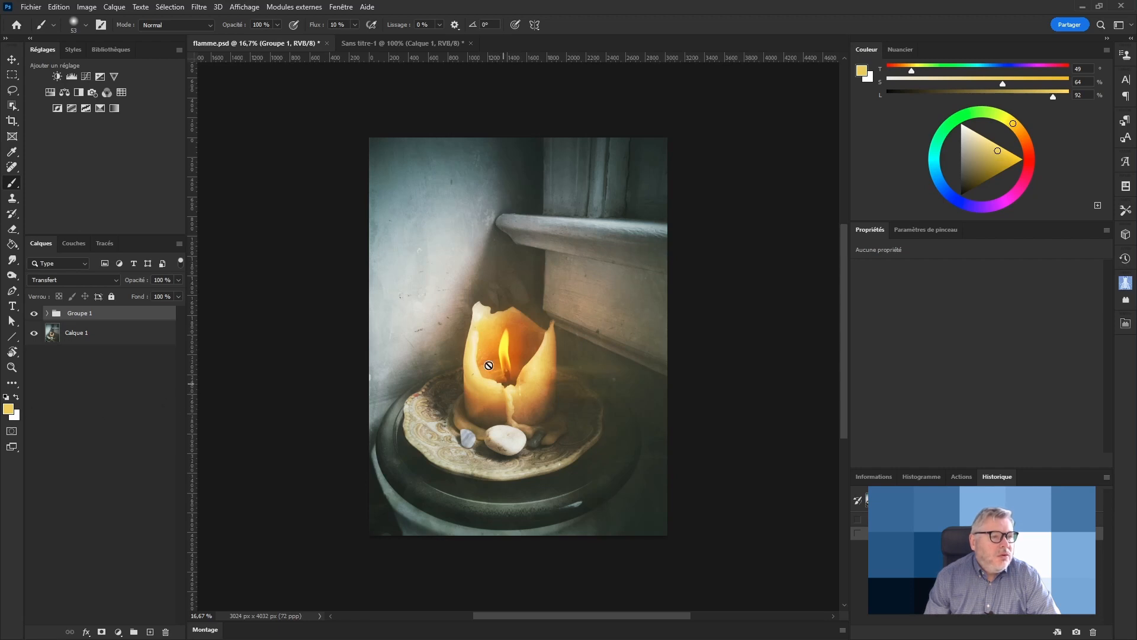
# Step: Compare the candle image with Groupe 1 hidden and shown
pyautogui.click(34, 315)
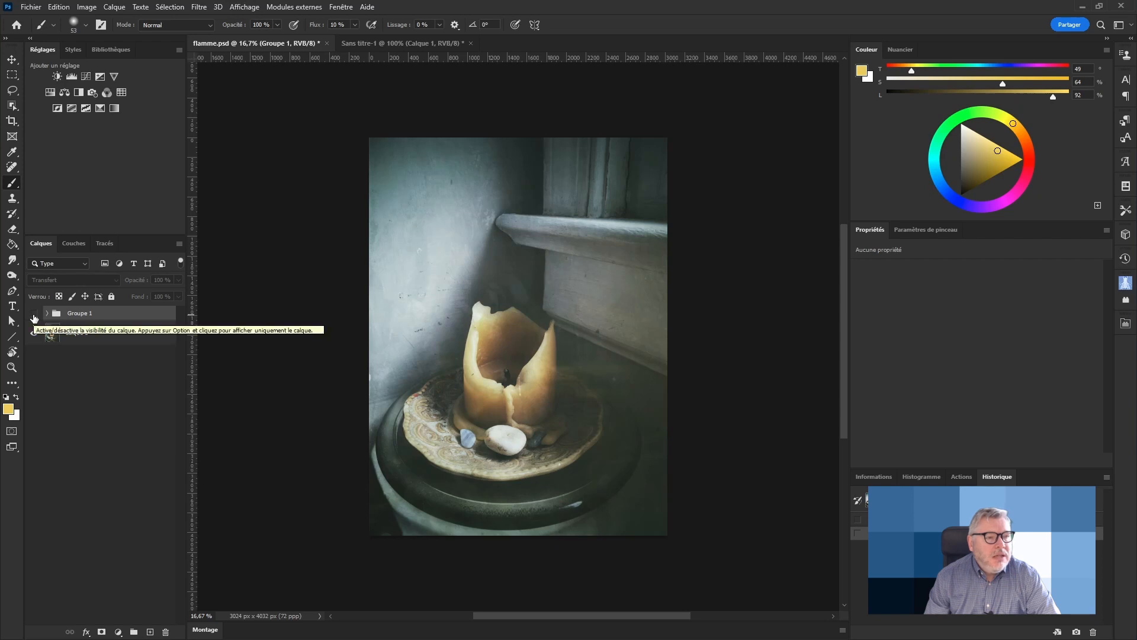
pyautogui.click(34, 315)
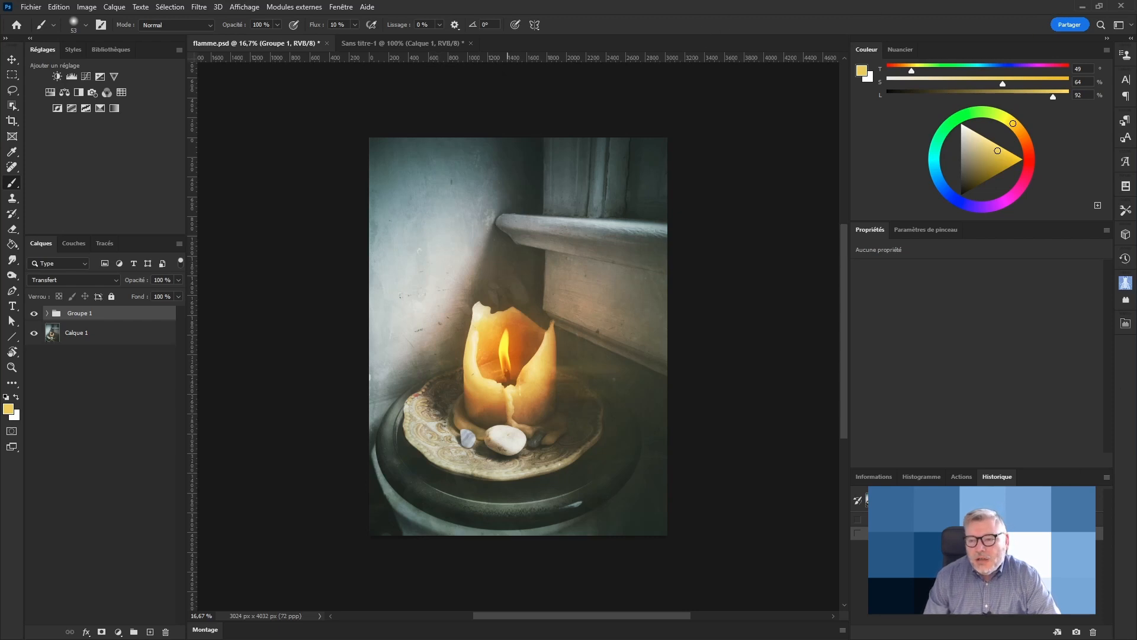
# Step: Switch to the browser to view the unlit candle photo in the Pexels "bougie" results, and return to Photoshop
pyautogui.hotkey('alt', 'Tab')
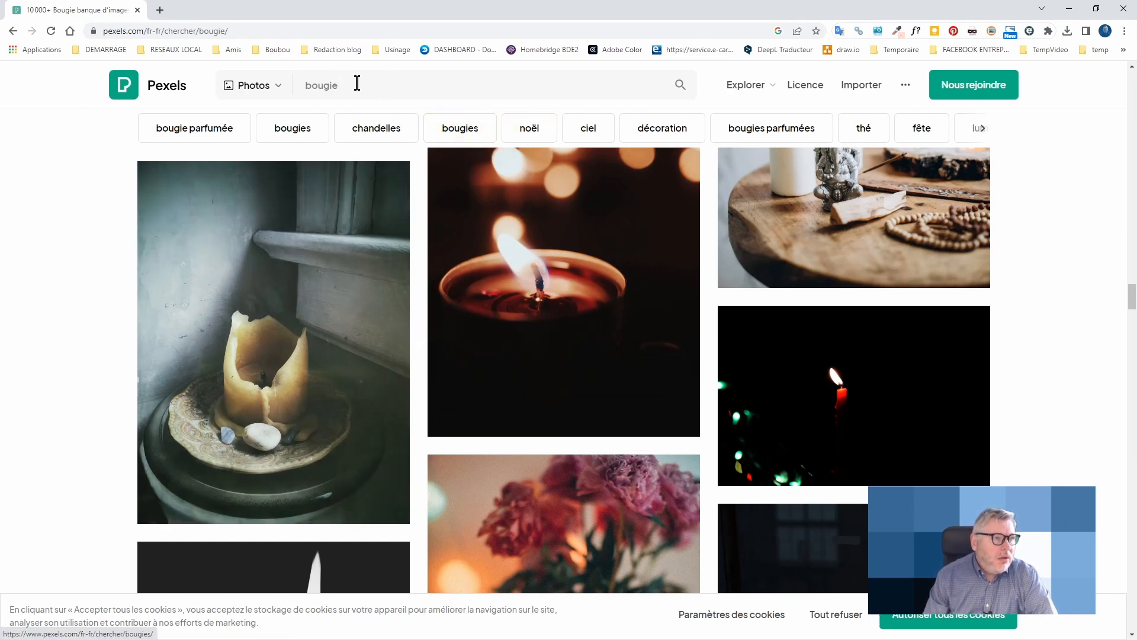
pyautogui.scroll(-2, 544, 412)
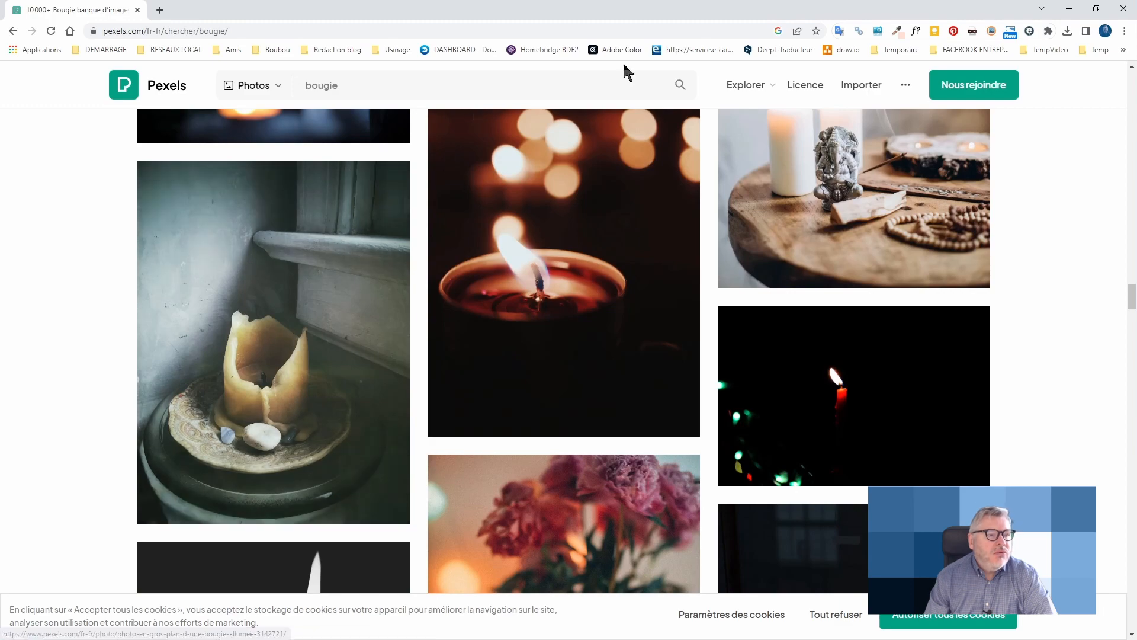
pyautogui.click(1069, 8)
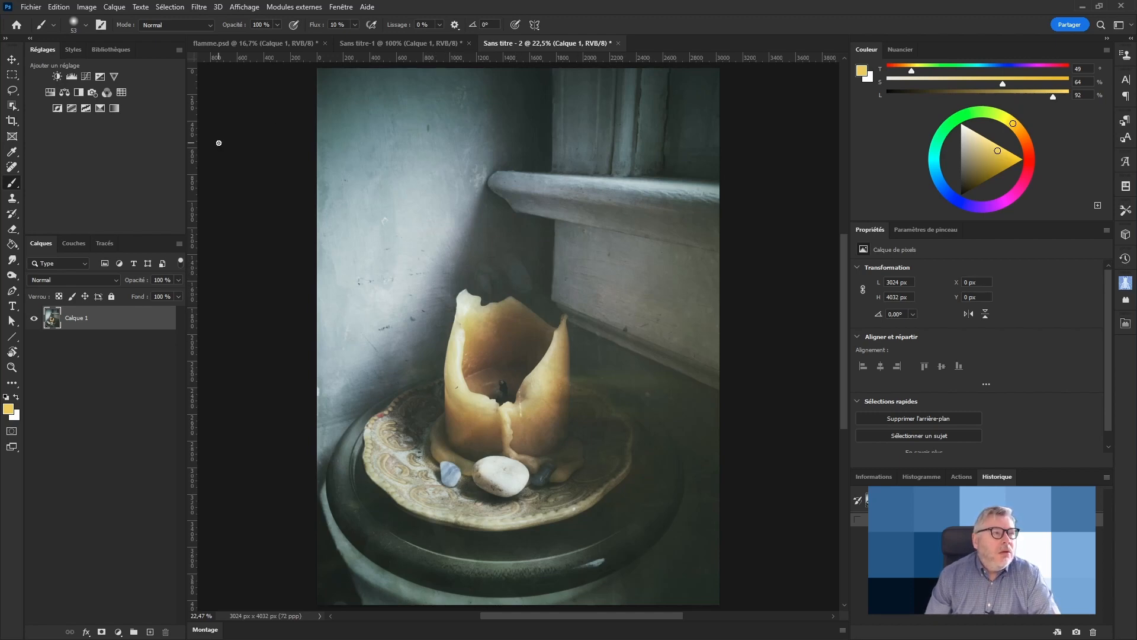
# Step: Look over the Rendu filters, including Flamme, and bring up the flame photo document Sans titre-1
pyautogui.click(199, 7)
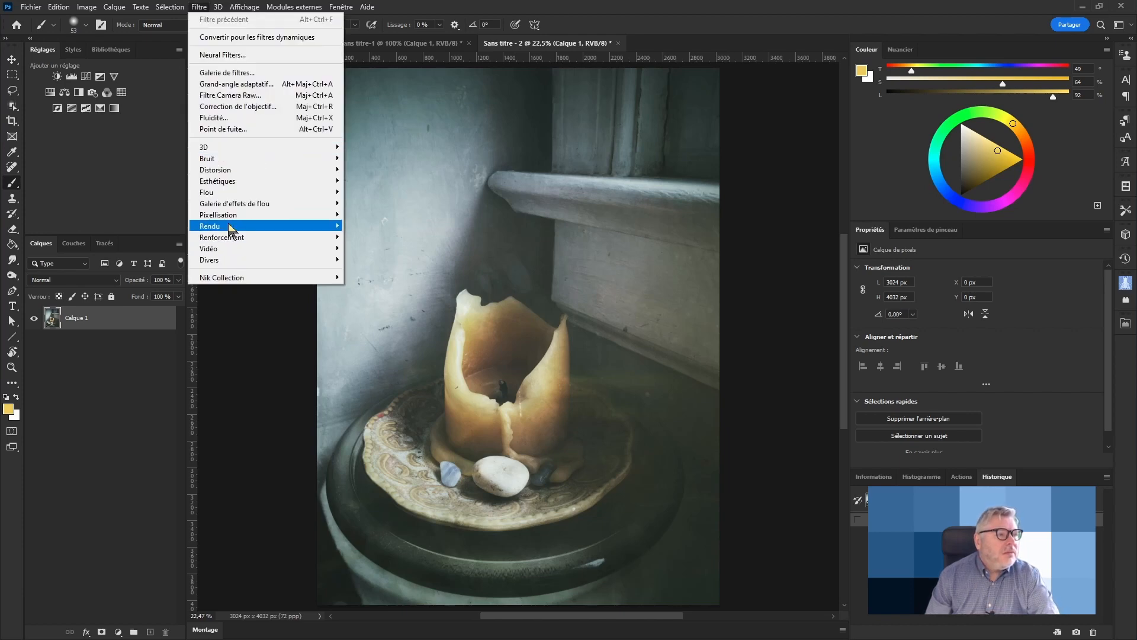
pyautogui.moveTo(228, 224)
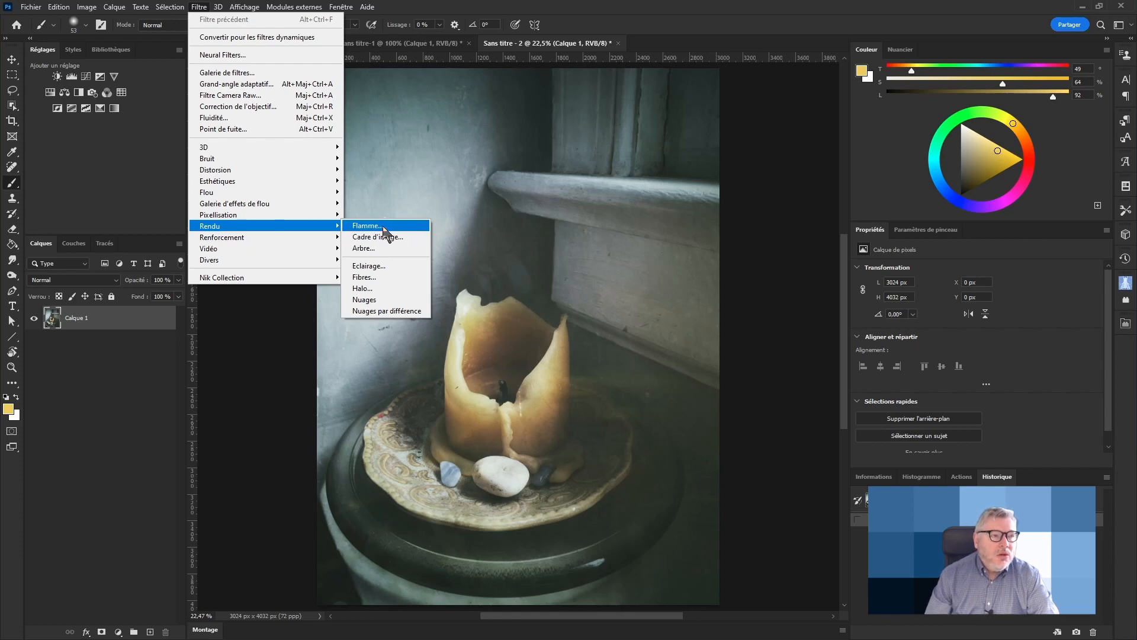
pyautogui.click(574, 6)
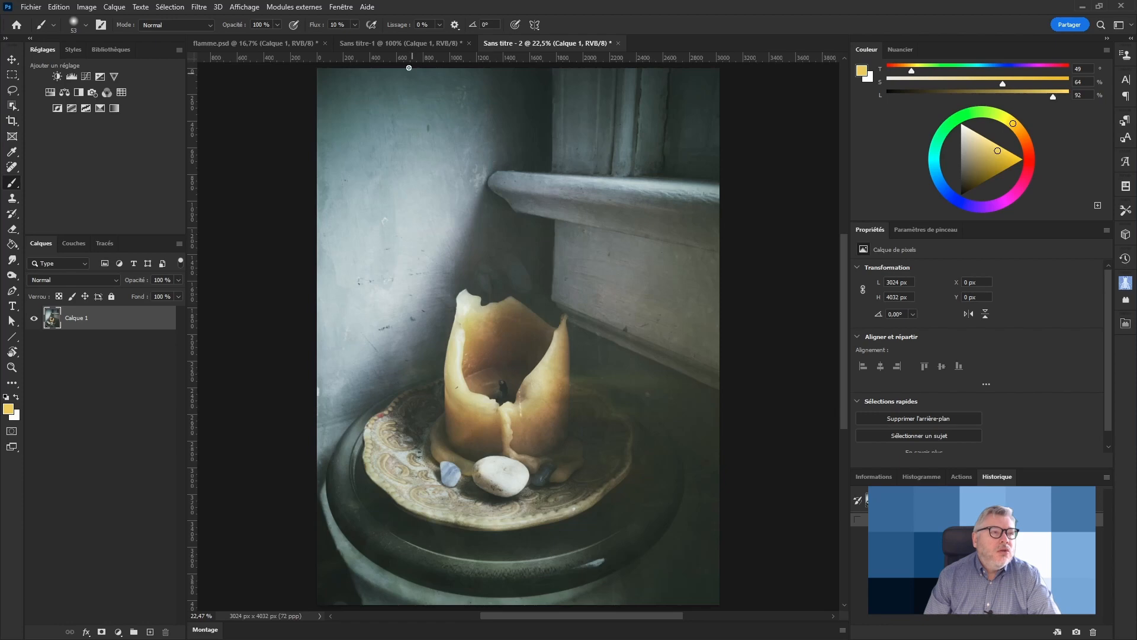
pyautogui.click(390, 45)
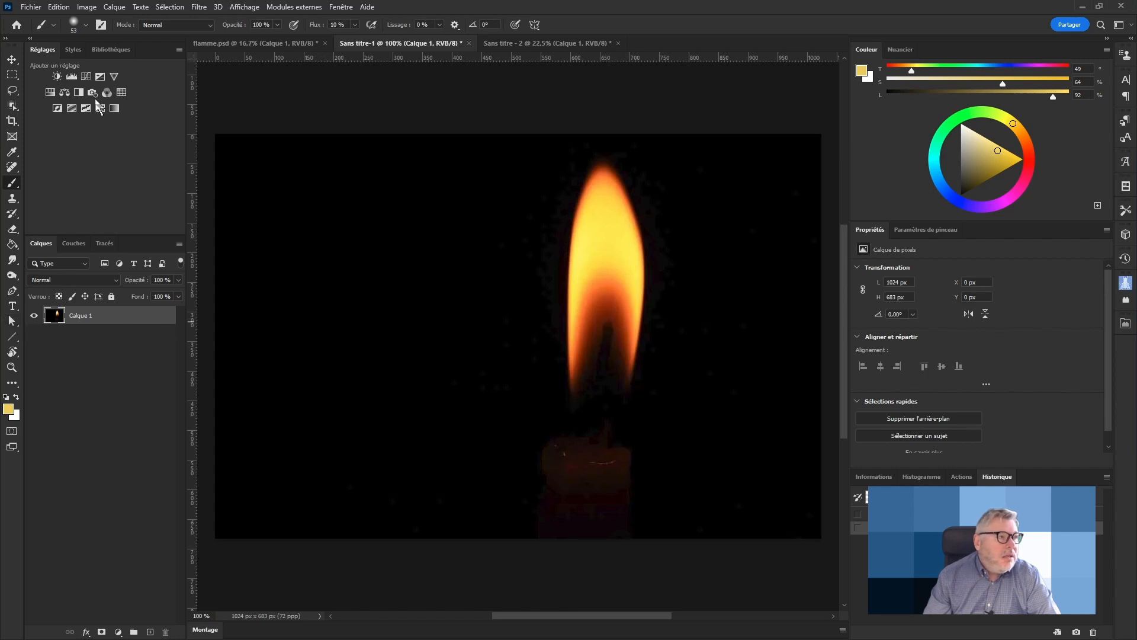
# Step: Test a Curves adjustment on the flame photo with the white point input at 17, and reset the white point to 255
pyautogui.click(86, 76)
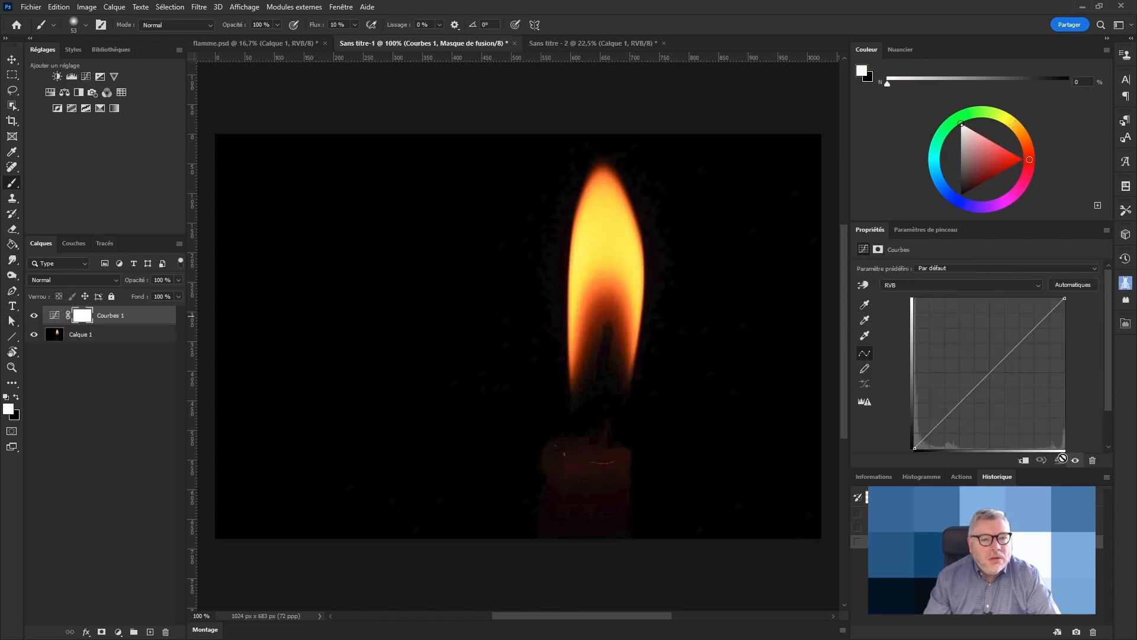
pyautogui.doubleClick(1047, 475)
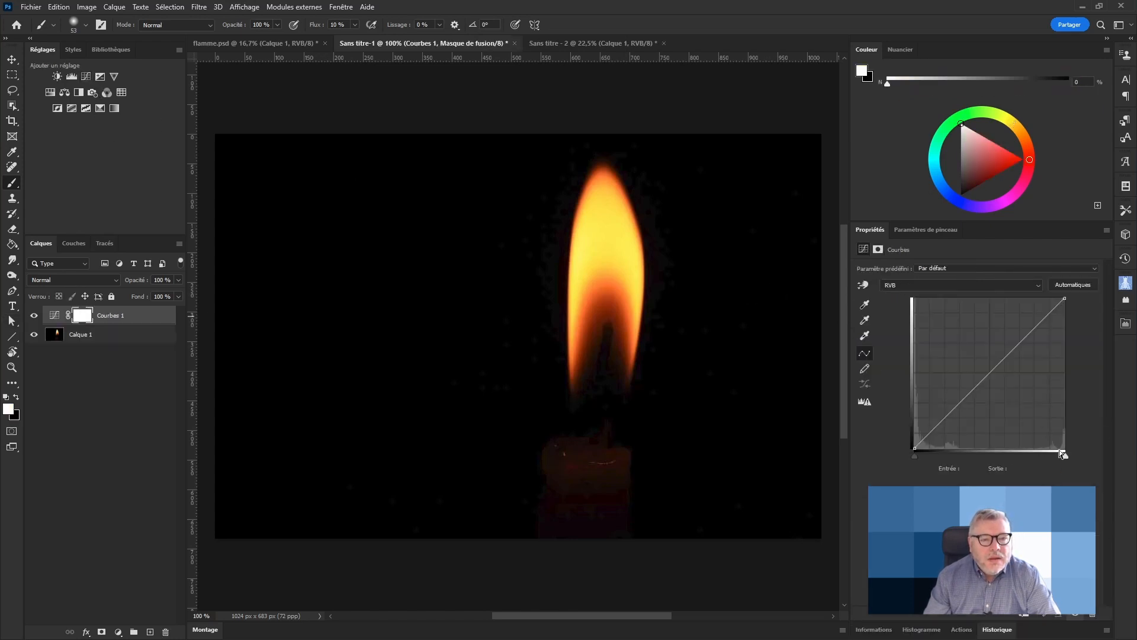
pyautogui.moveTo(1068, 457); pyautogui.dragTo(925, 461)
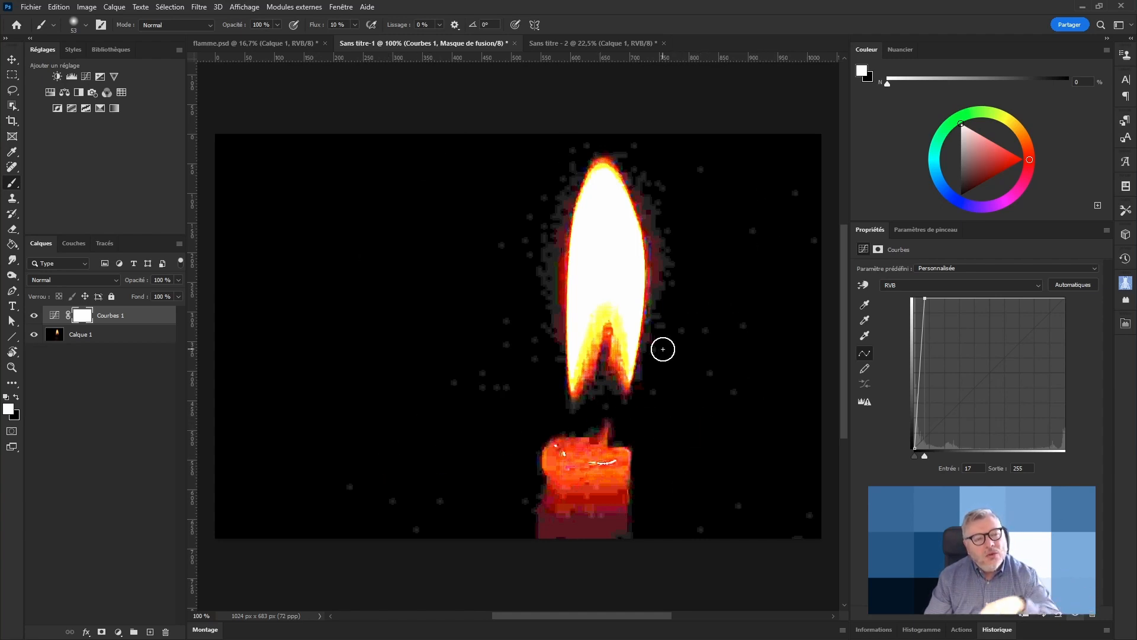
pyautogui.click(925, 457)
pyautogui.moveTo(928, 458); pyautogui.dragTo(1094, 460)
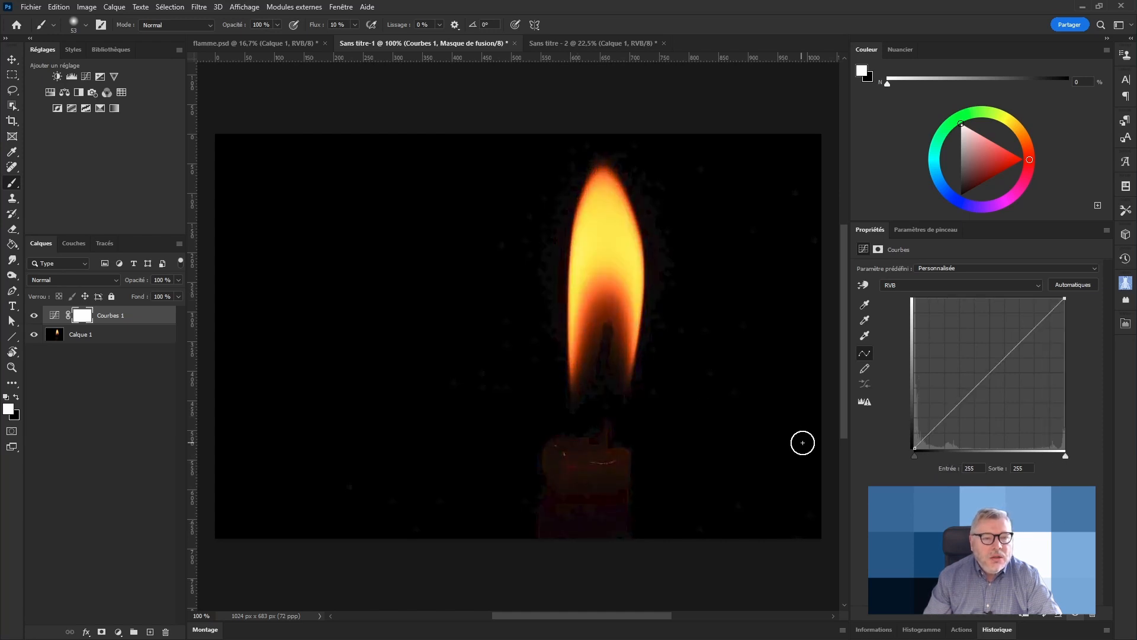
# Step: Try darkening the flame photo's background with a Curves black point input of 21, and delete the Curves adjustment layer
pyautogui.moveTo(915, 458)
pyautogui.mouseDown()
pyautogui.moveTo(964, 456)
pyautogui.moveTo(926, 458)
pyautogui.mouseUp()
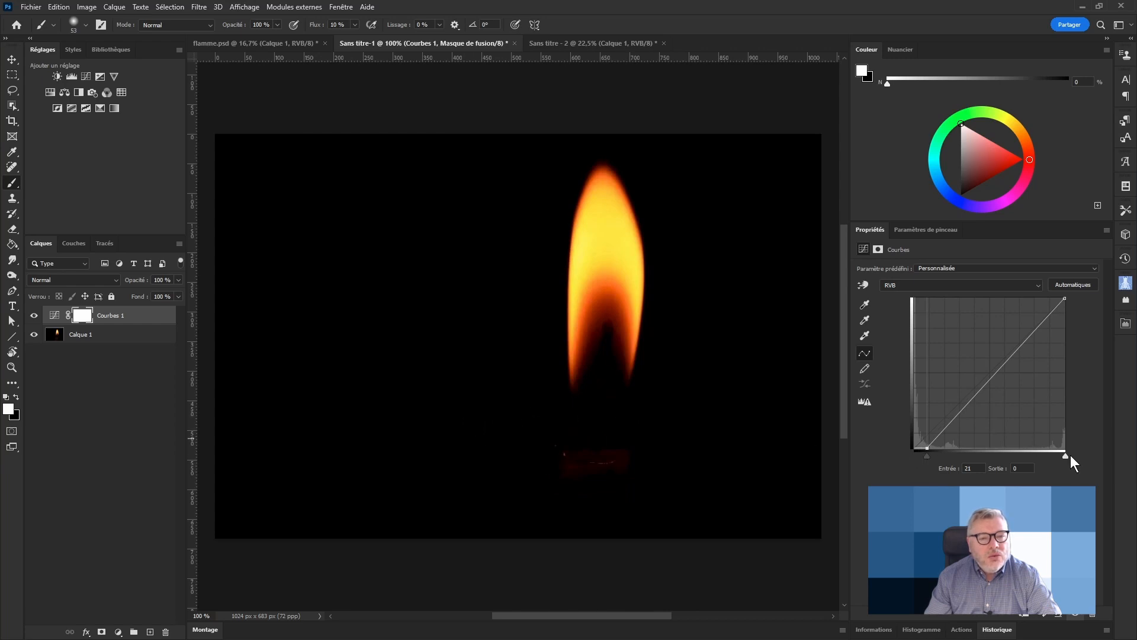
pyautogui.moveTo(1066, 456)
pyautogui.mouseDown()
pyautogui.moveTo(912, 458)
pyautogui.moveTo(1065, 457)
pyautogui.mouseUp()
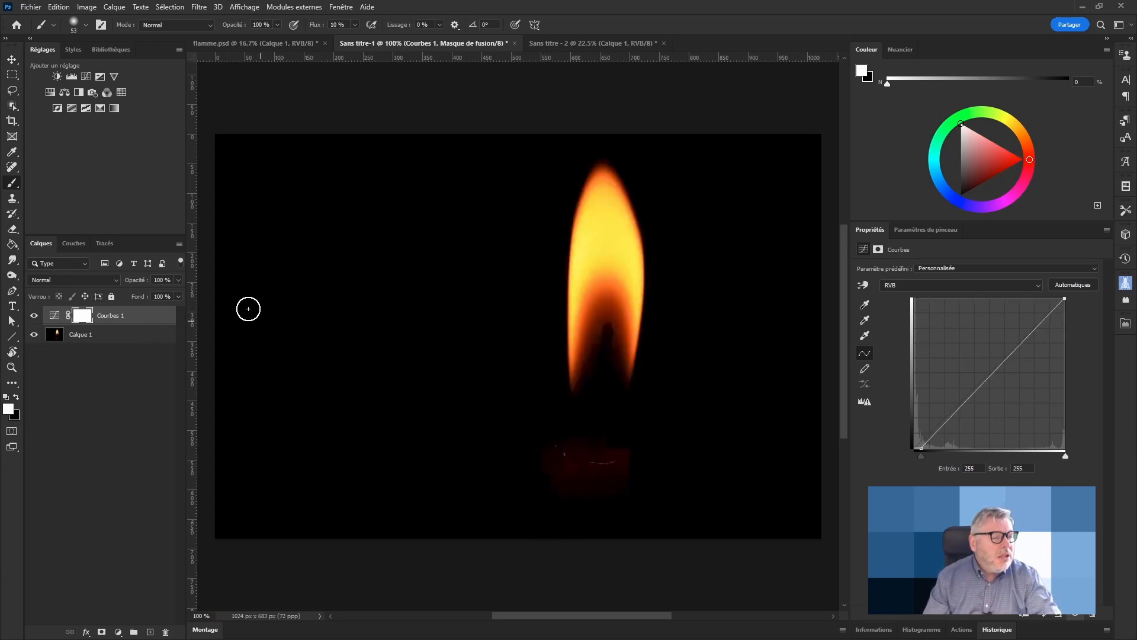
pyautogui.moveTo(54, 327)
pyautogui.mouseDown()
pyautogui.moveTo(107, 499)
pyautogui.moveTo(237, 628)
pyautogui.moveTo(166, 632)
pyautogui.mouseUp()
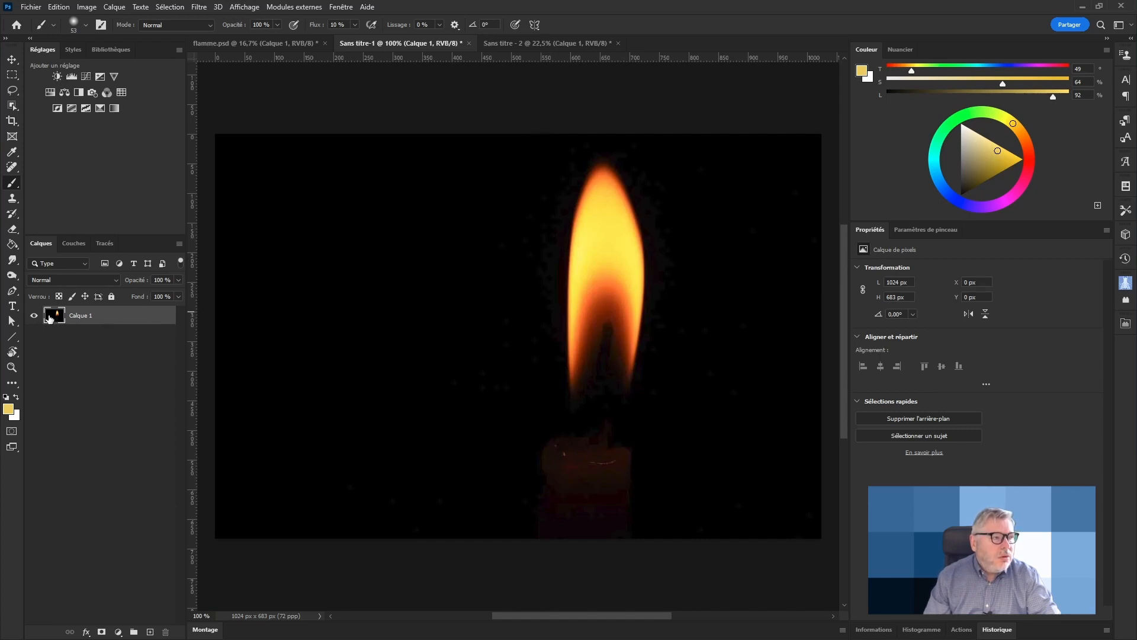
# Step: Copy the flame layer into the candle document Sans titre - 2, and name the candle layer Bougie and the flame layer Flamme
pyautogui.moveTo(55, 318); pyautogui.dragTo(501, 354)
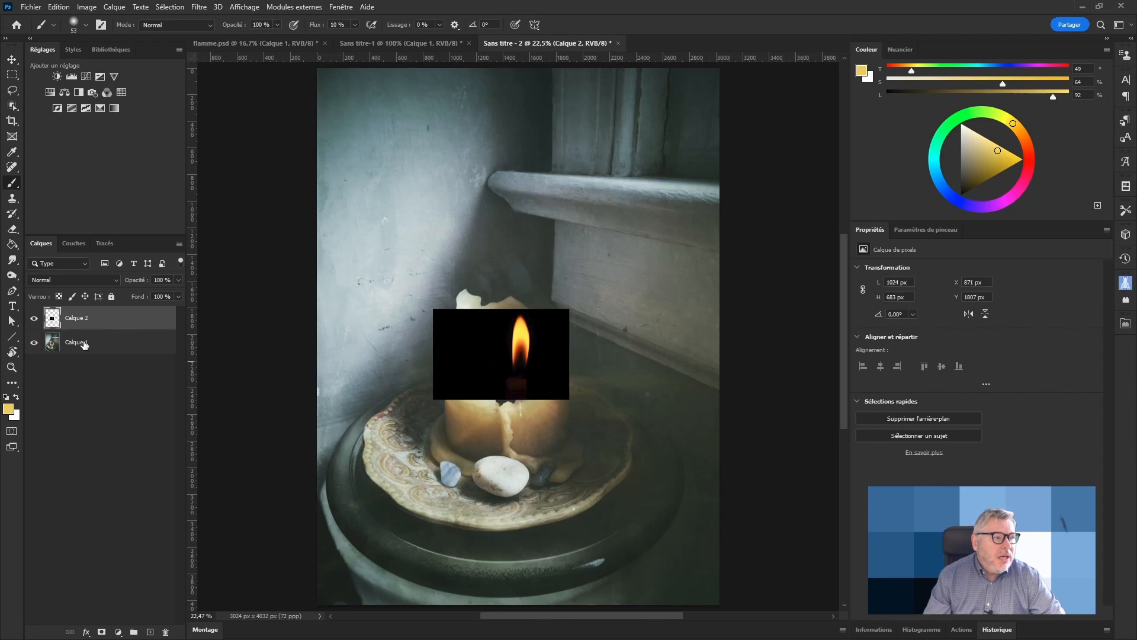
pyautogui.doubleClick(77, 342)
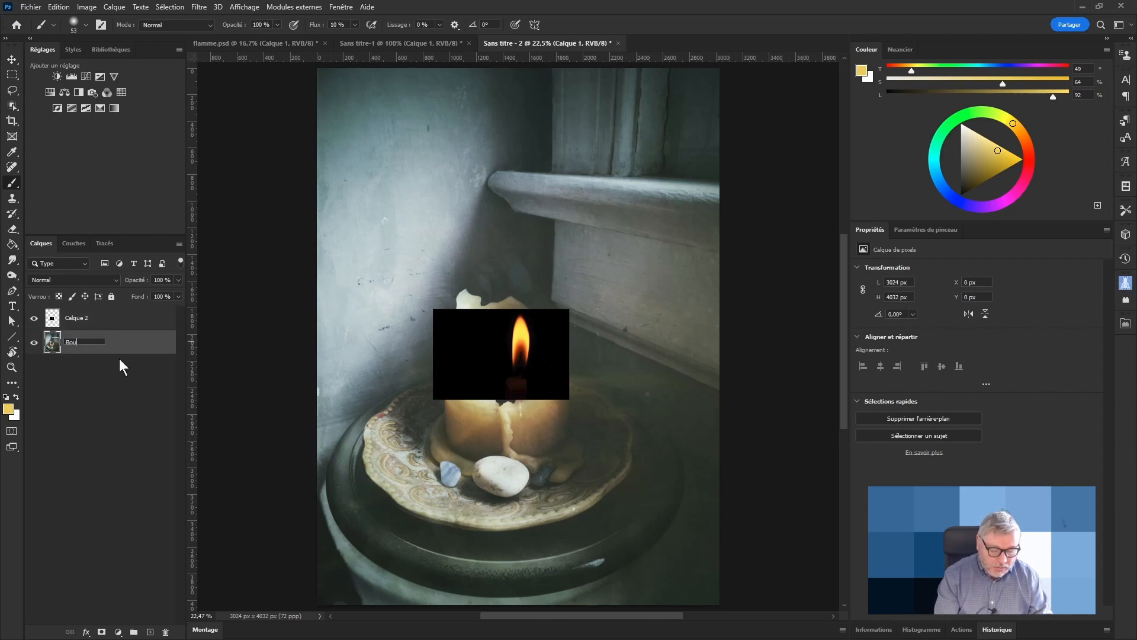
pyautogui.press('Return')
pyautogui.doubleClick(83, 320)
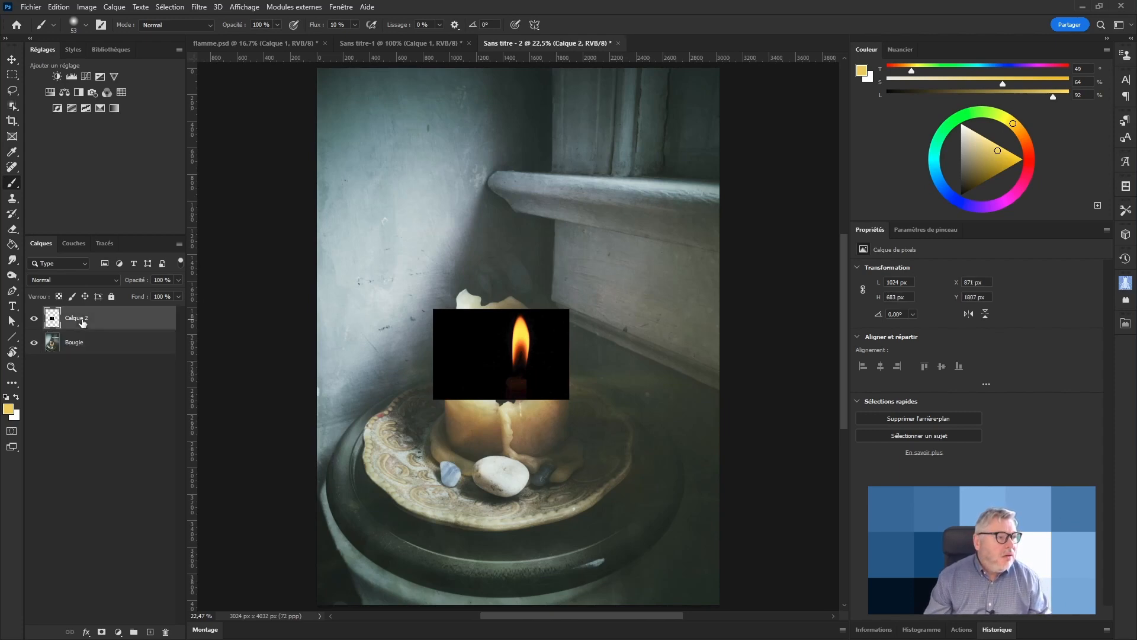
pyautogui.write('Flamme')
pyautogui.press('Return')
# Step: Convert the Flamme layer into a smart object
pyautogui.rightClick(52, 324)
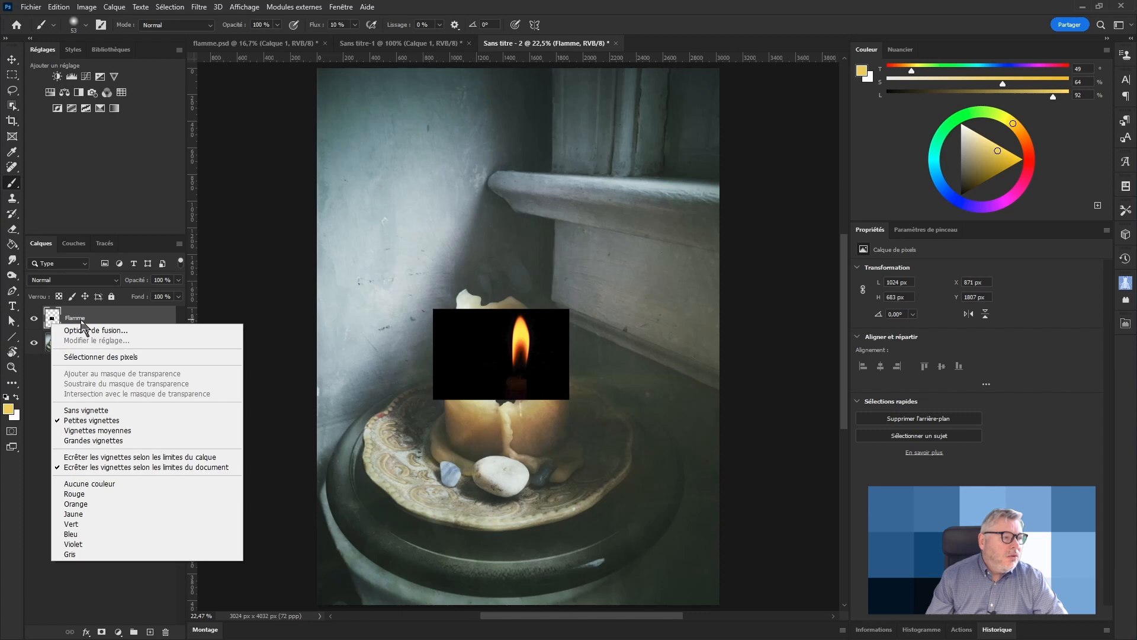
pyautogui.rightClick(130, 314)
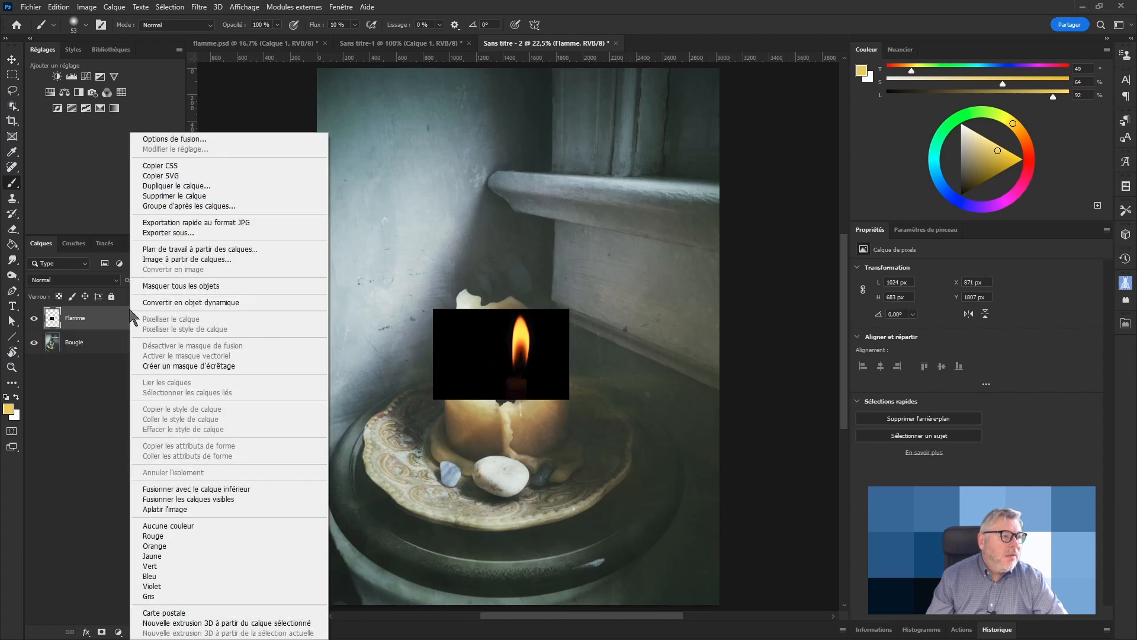
pyautogui.rightClick(105, 323)
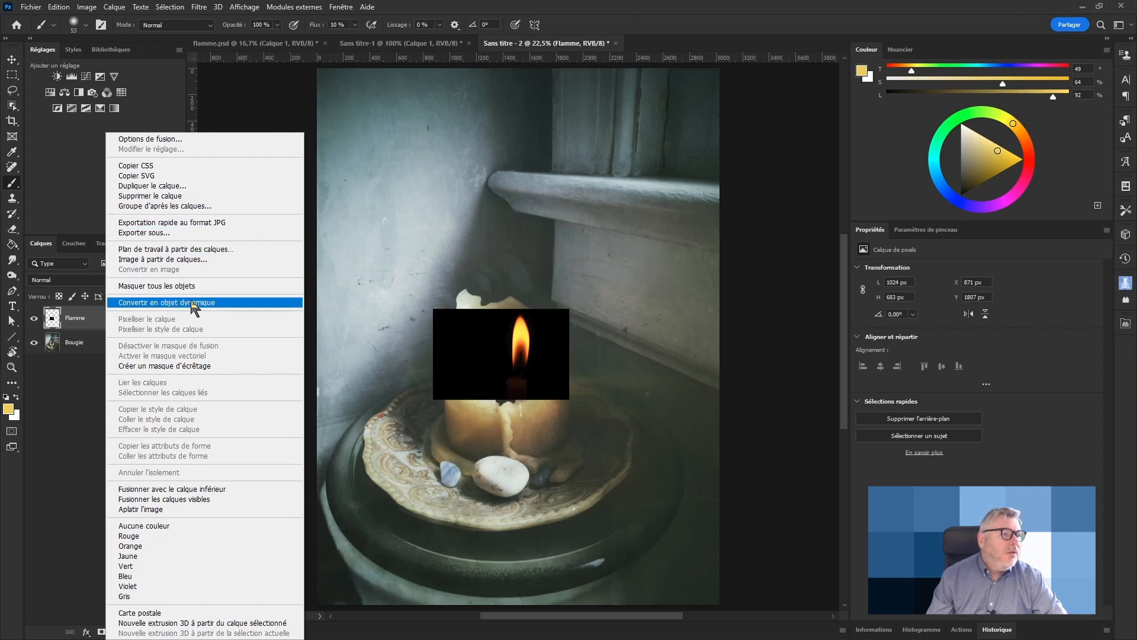
pyautogui.click(193, 302)
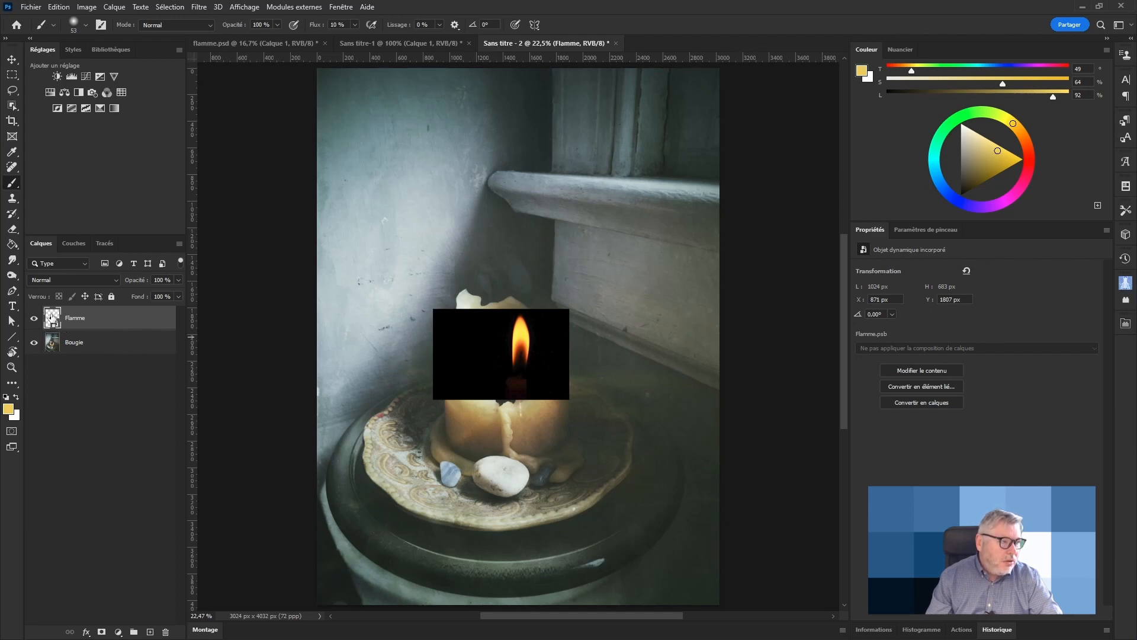
# Step: Open the Flamme smart object's contents and crop the image tightly around the flame to about 218 x 541 px
pyautogui.doubleClick(52, 318)
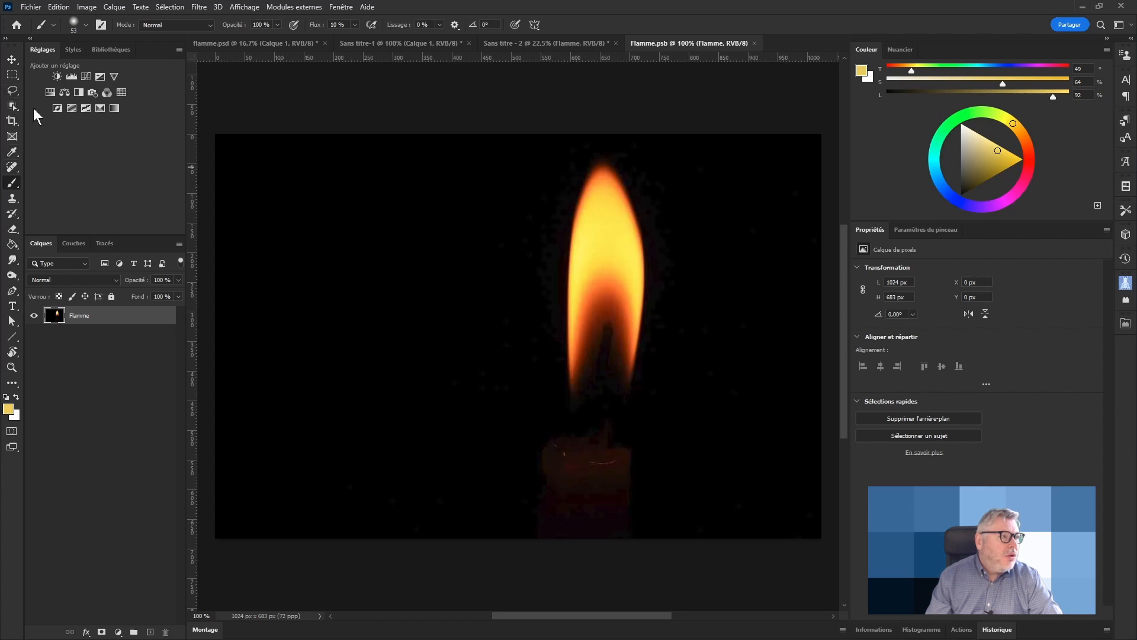
pyautogui.click(11, 121)
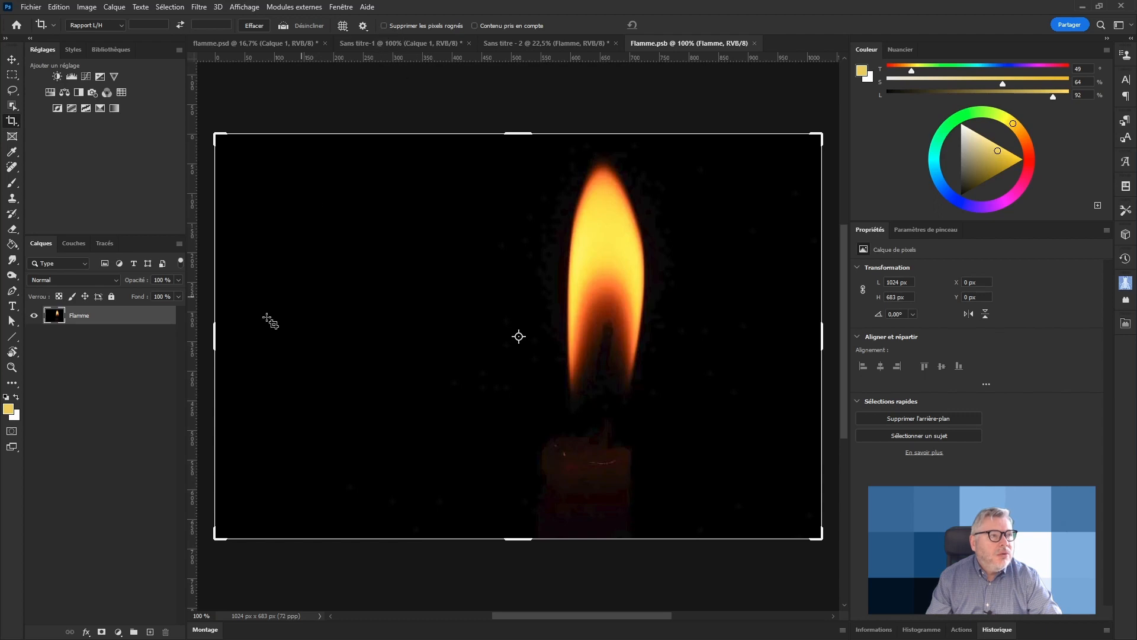
pyautogui.moveTo(215, 337); pyautogui.dragTo(367, 341)
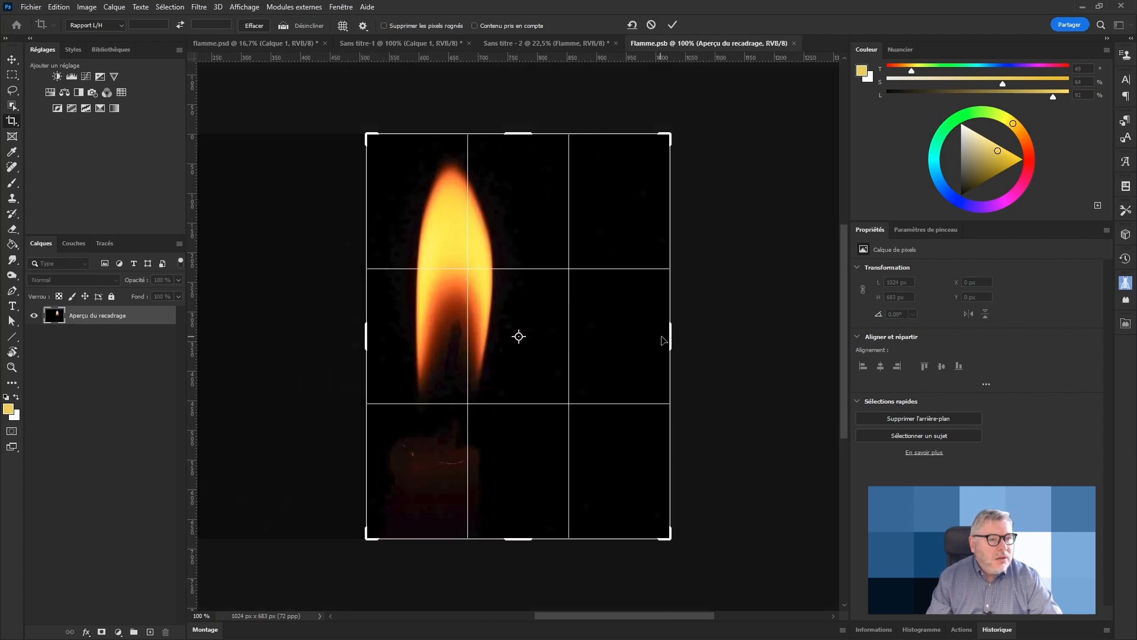
pyautogui.moveTo(671, 337); pyautogui.dragTo(592, 346)
pyautogui.moveTo(444, 342); pyautogui.dragTo(453, 341)
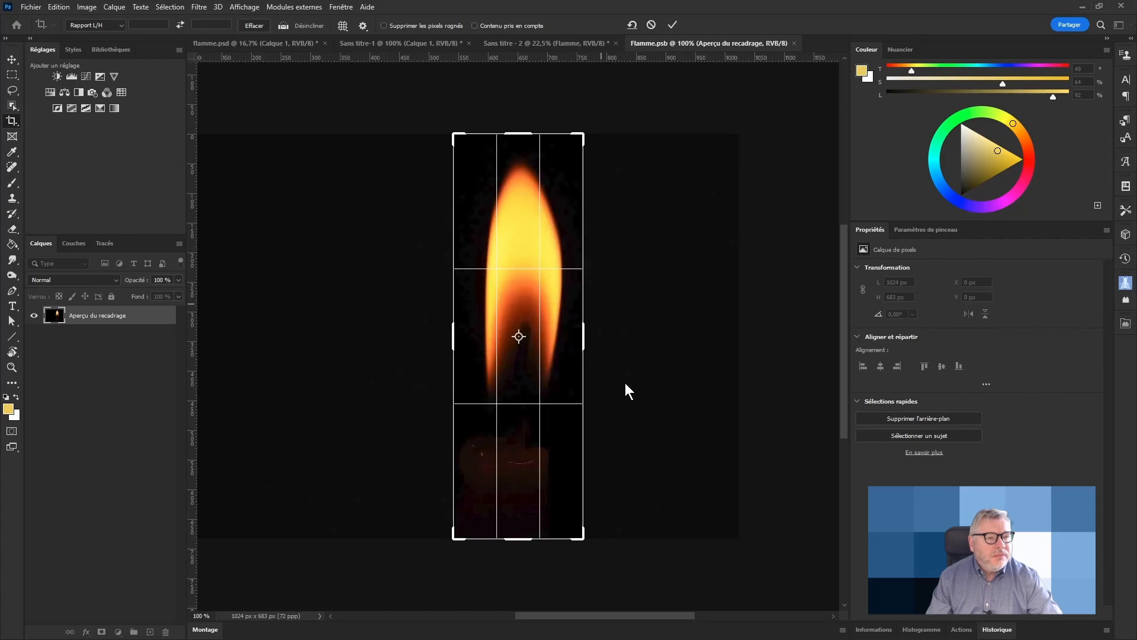
pyautogui.moveTo(519, 539); pyautogui.dragTo(519, 499)
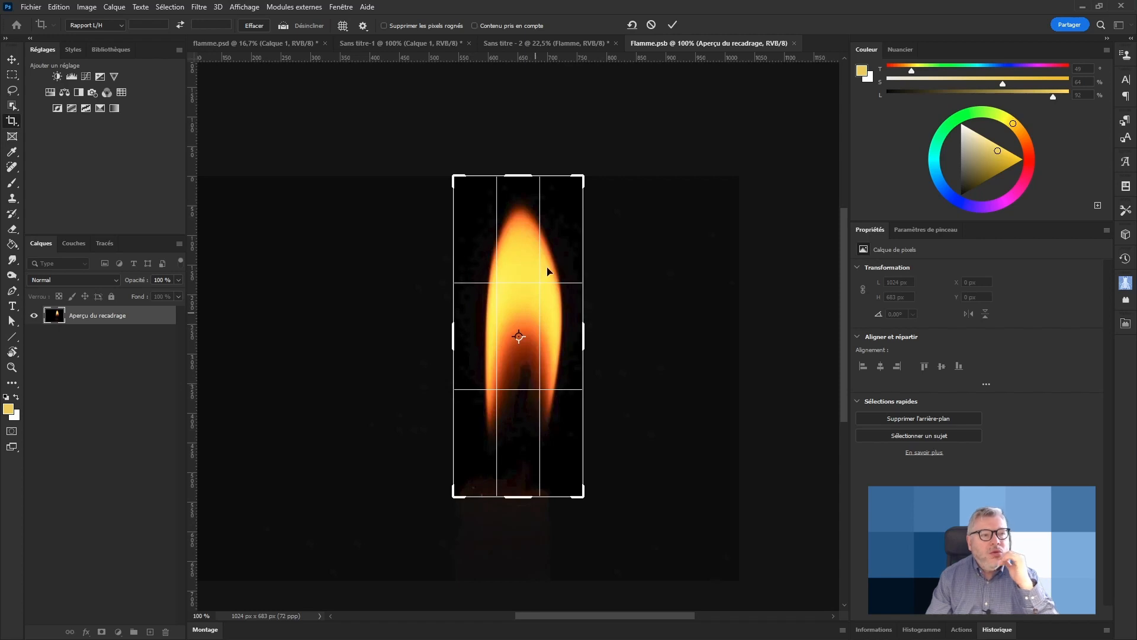
pyautogui.click(673, 25)
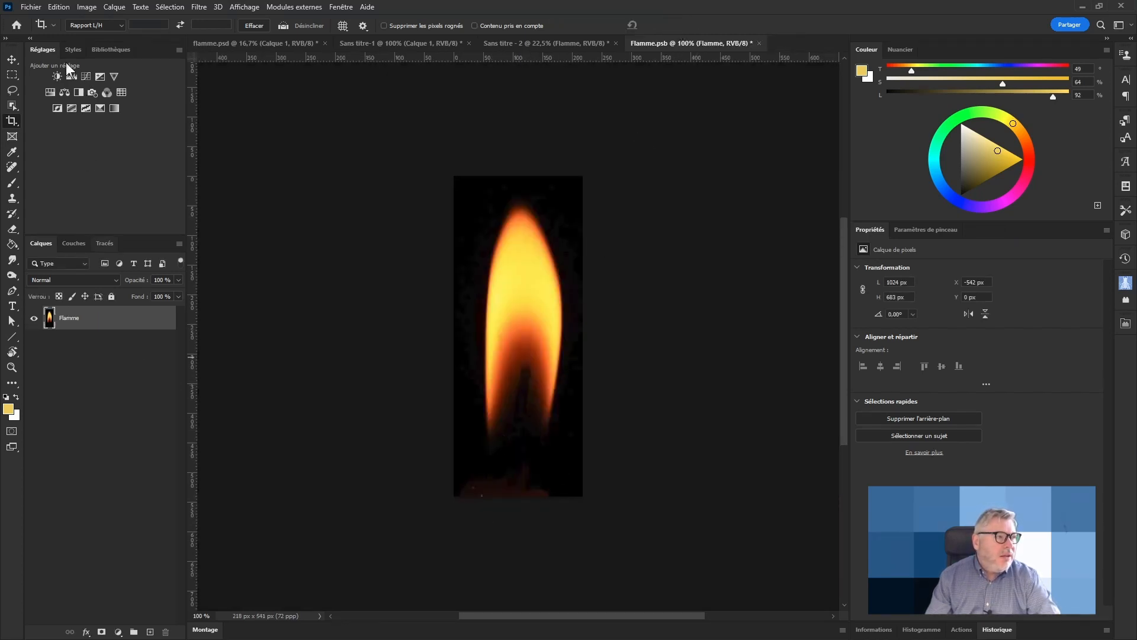
# Step: Add a Curves adjustment above the cropped flame and set its white point input to 19 to reveal stray pixels
pyautogui.click(86, 77)
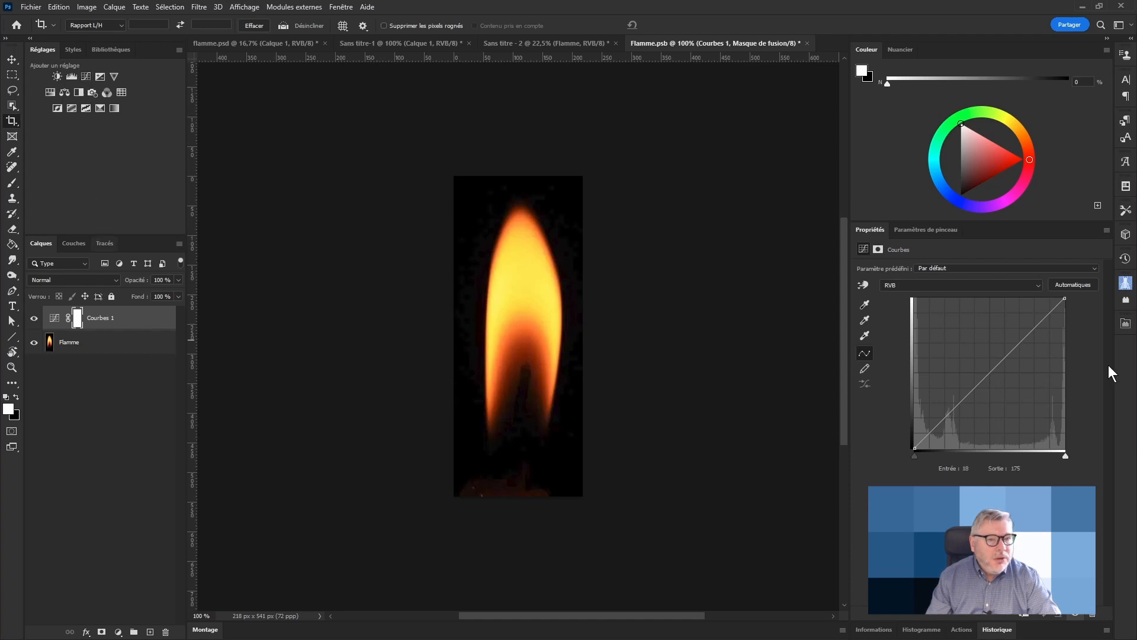
pyautogui.moveTo(1063, 457); pyautogui.dragTo(925, 458)
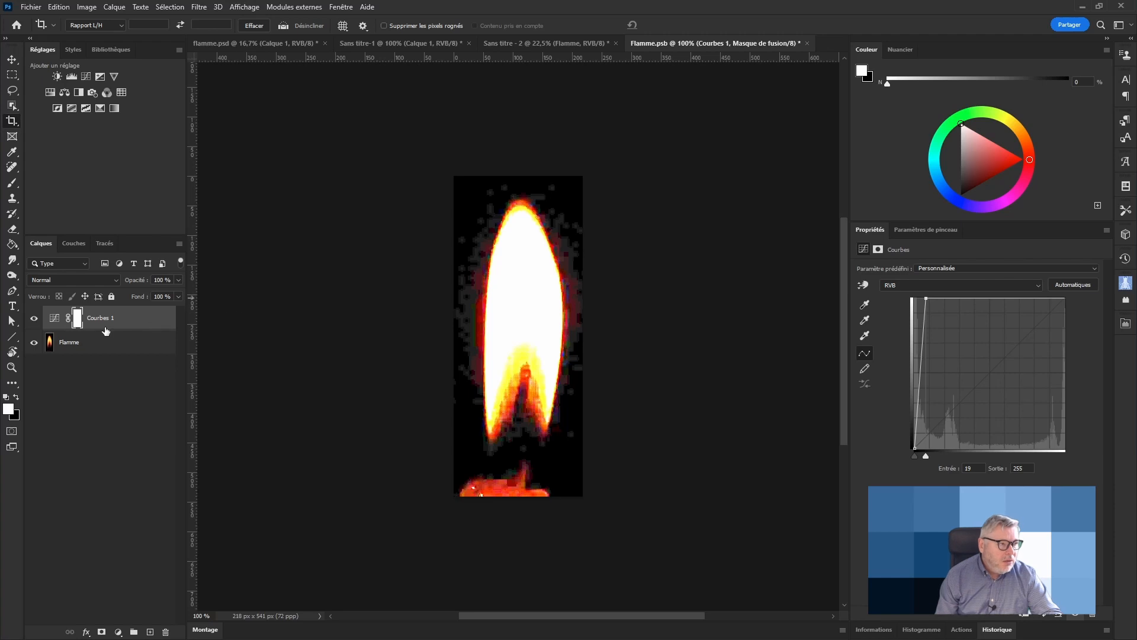
# Step: Paint the candle remnant below the flame black on a new layer beneath the Curves adjustment, raising the brush flow to 100%
pyautogui.click(120, 348)
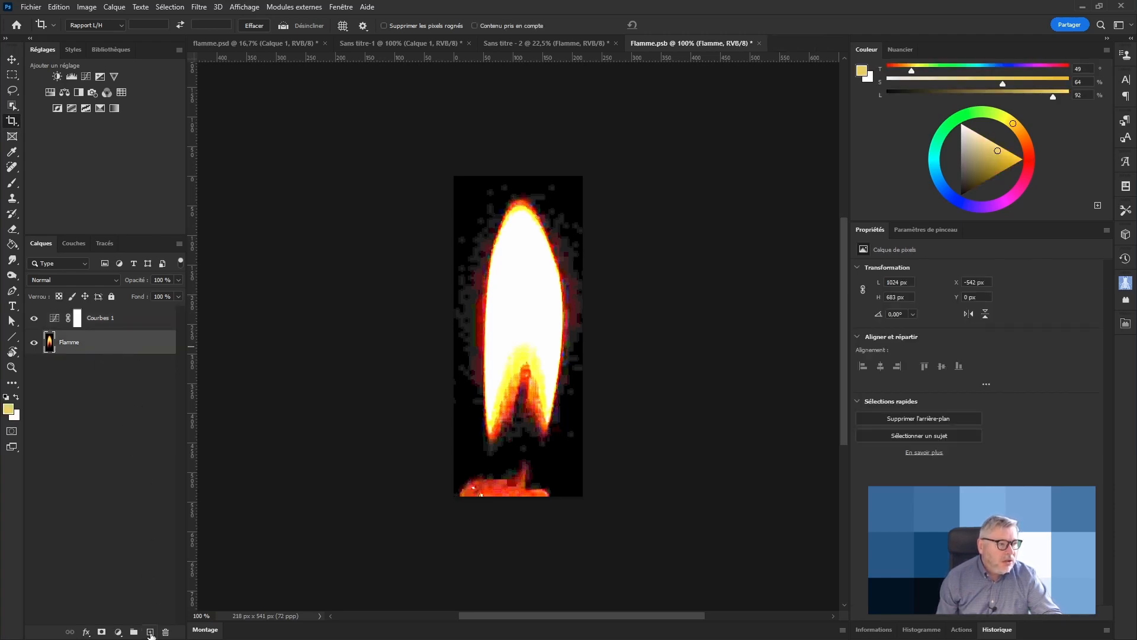
pyautogui.click(151, 632)
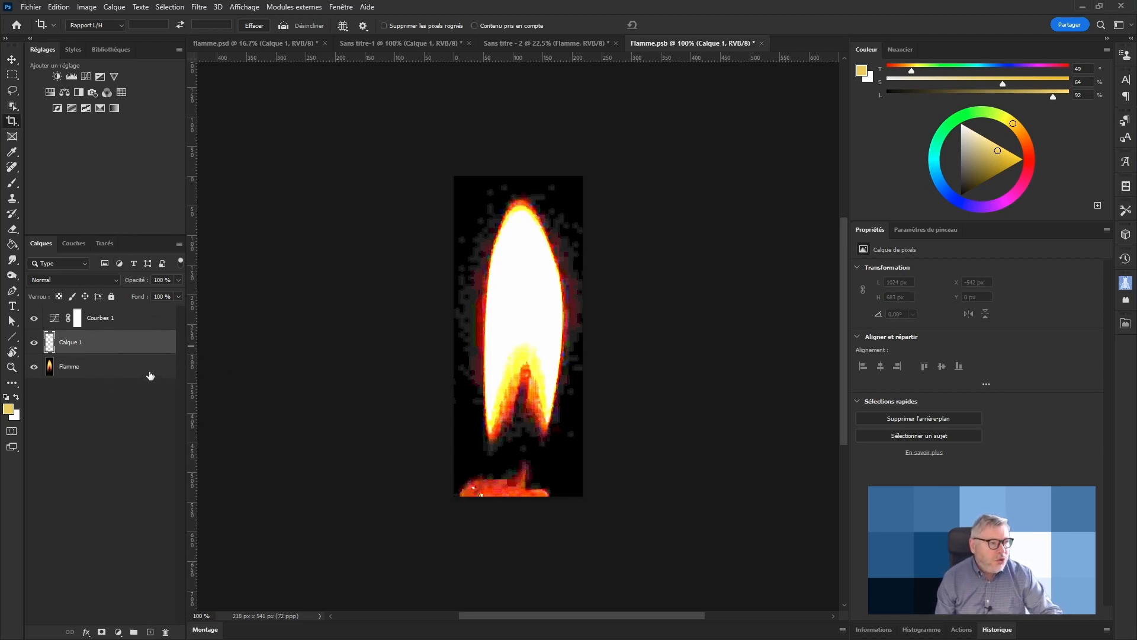
pyautogui.press('d')
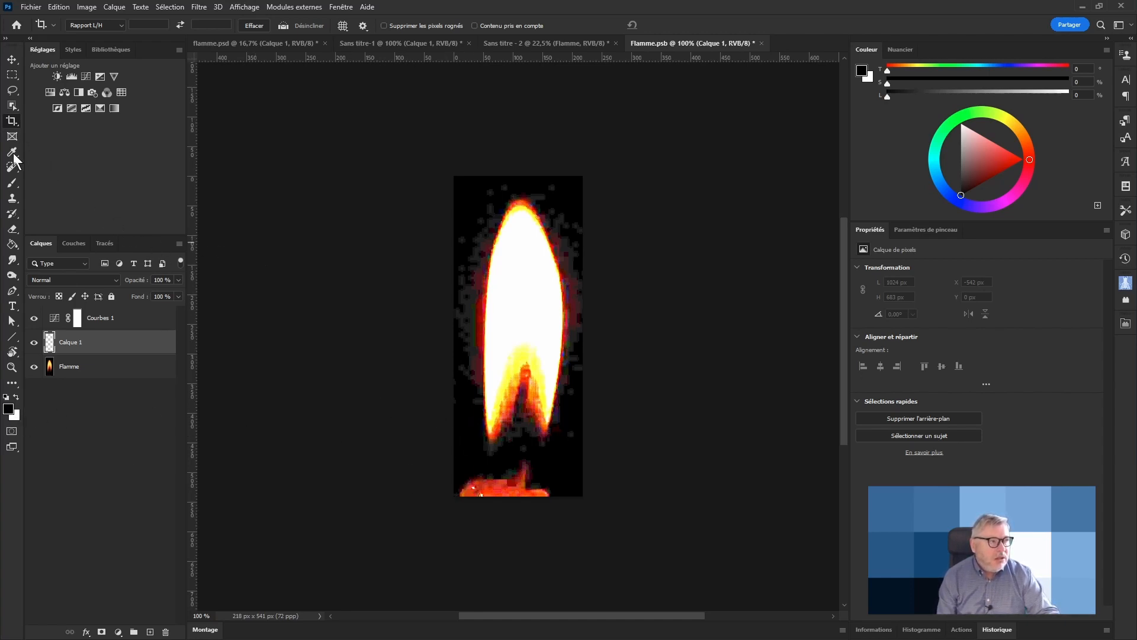
pyautogui.press('b')
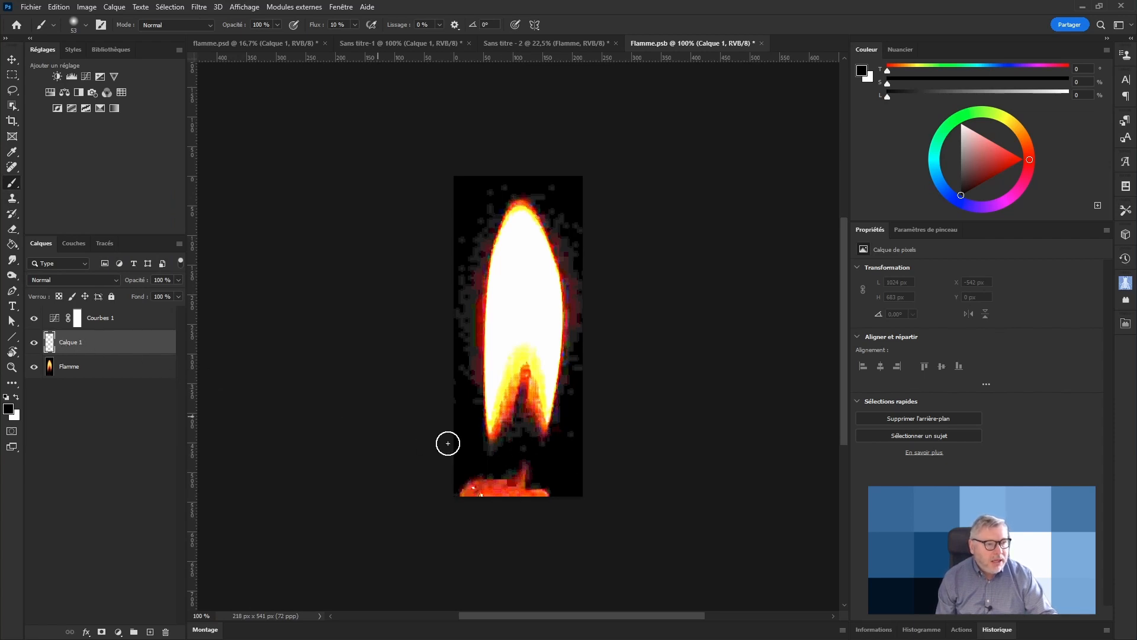
pyautogui.moveTo(527, 492); pyautogui.dragTo(483, 488)
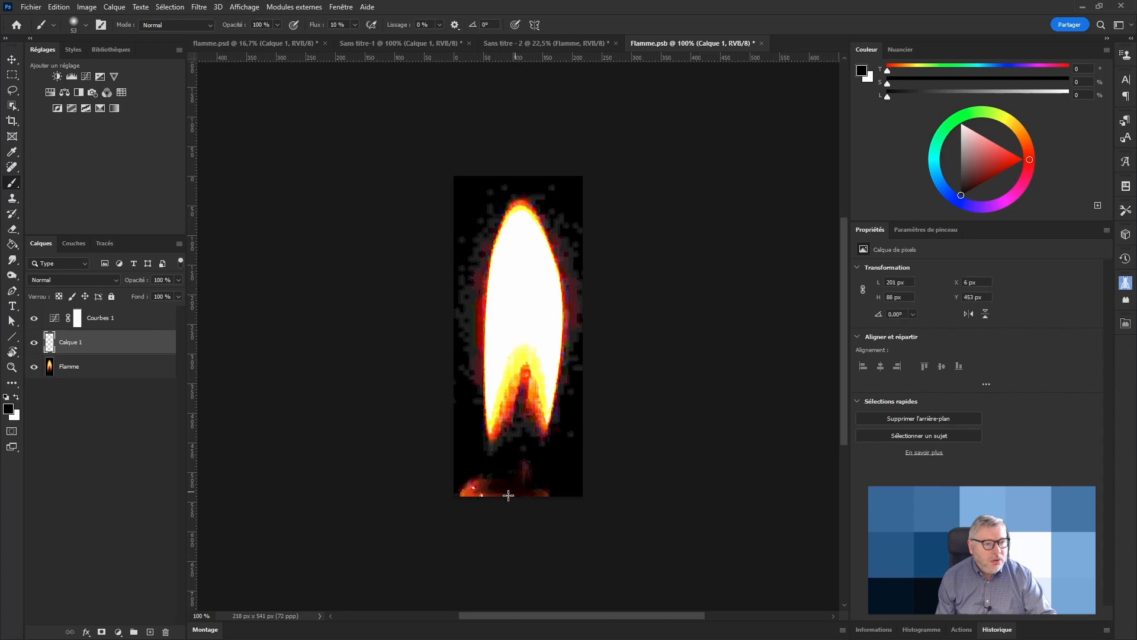
pyautogui.moveTo(314, 26); pyautogui.dragTo(320, 26)
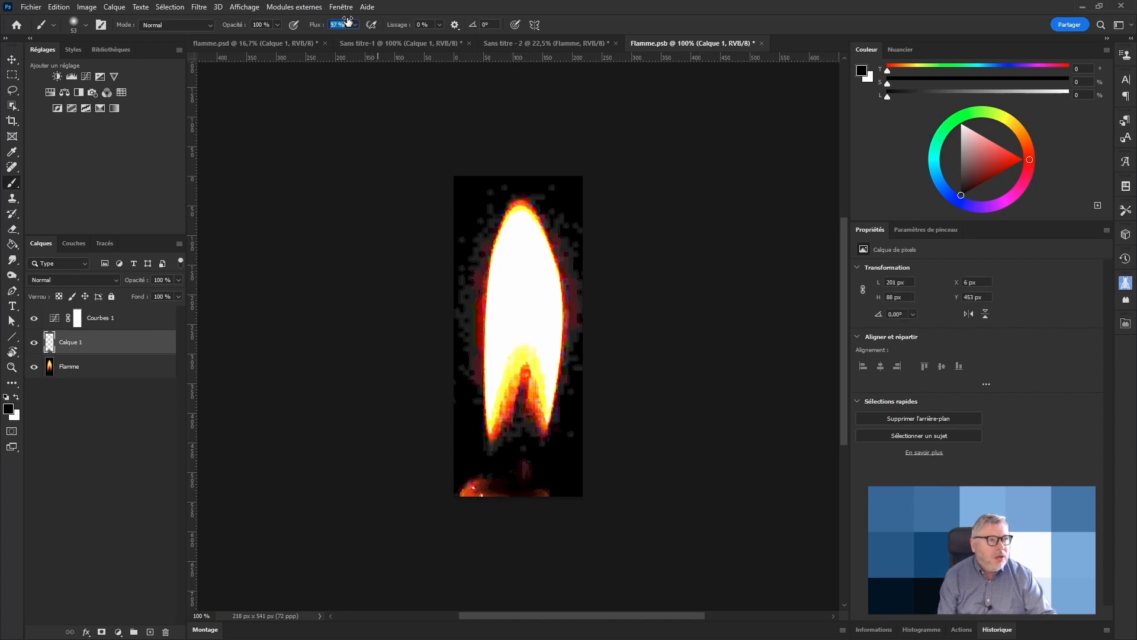
pyautogui.moveTo(556, 496)
pyautogui.mouseDown()
pyautogui.moveTo(516, 477)
pyautogui.moveTo(468, 495)
pyautogui.moveTo(478, 494)
pyautogui.moveTo(457, 478)
pyautogui.moveTo(475, 489)
pyautogui.moveTo(520, 473)
pyautogui.moveTo(512, 502)
pyautogui.mouseUp()
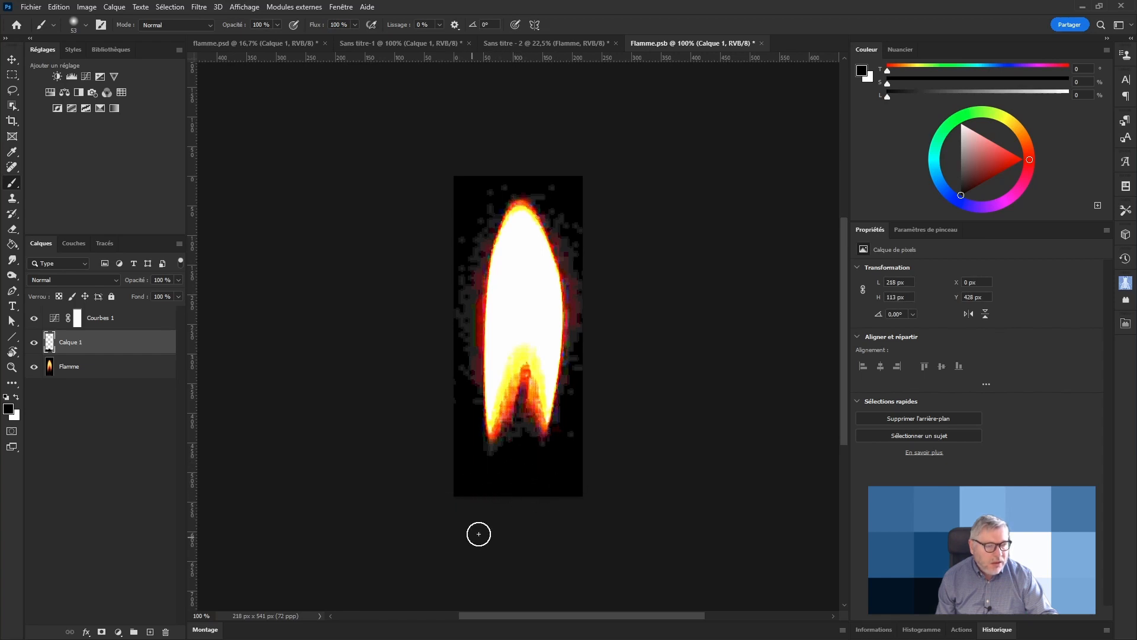
# Step: Delete the Curves adjustment layer, and close the Flamme smart object's contents with the changes saved
pyautogui.moveTo(56, 320); pyautogui.dragTo(165, 631)
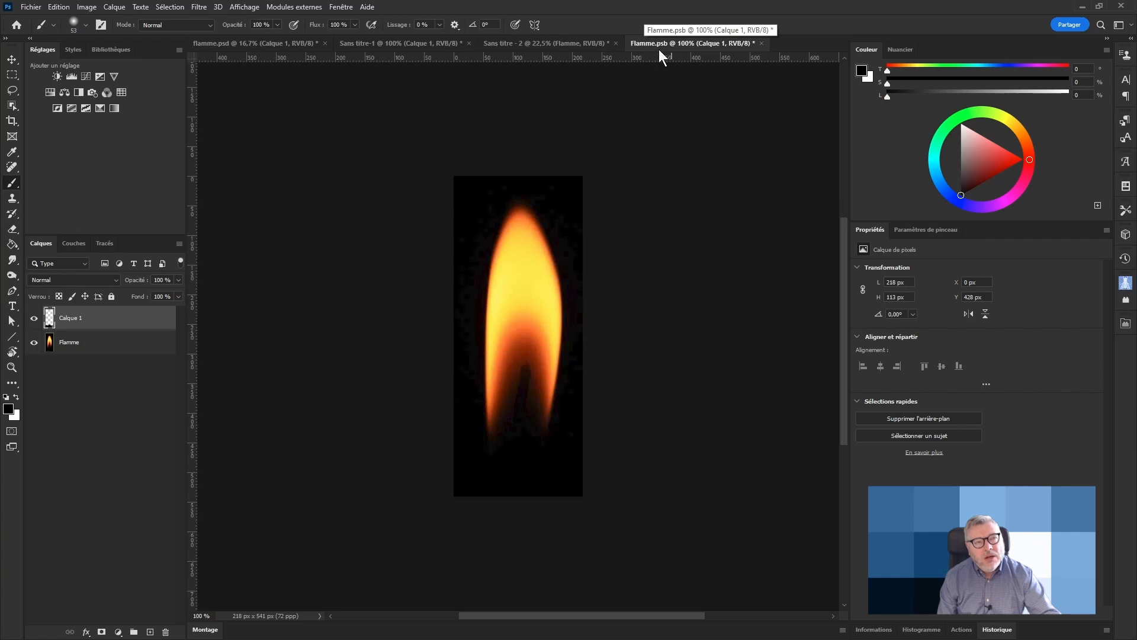
pyautogui.click(559, 43)
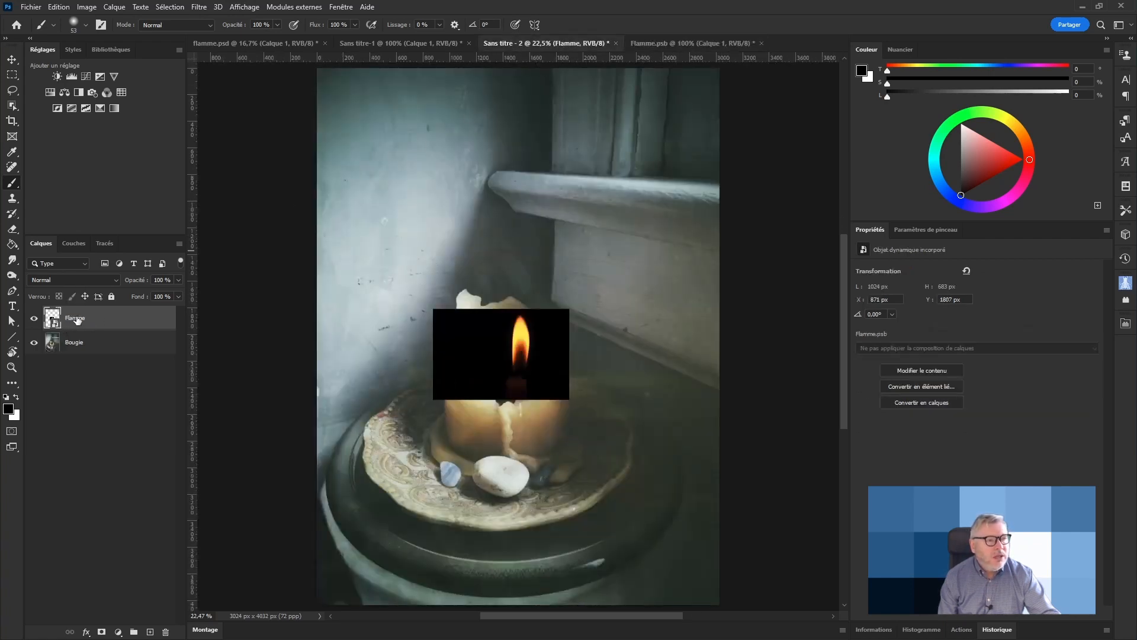
pyautogui.click(660, 42)
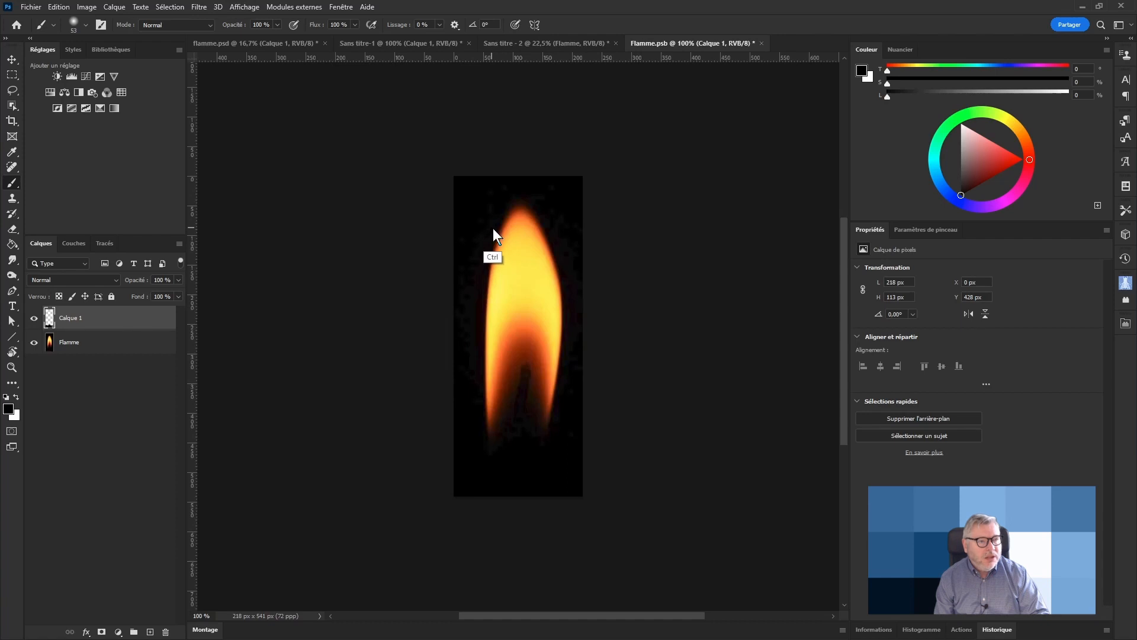
pyautogui.hotkey('ctrl', 'w')
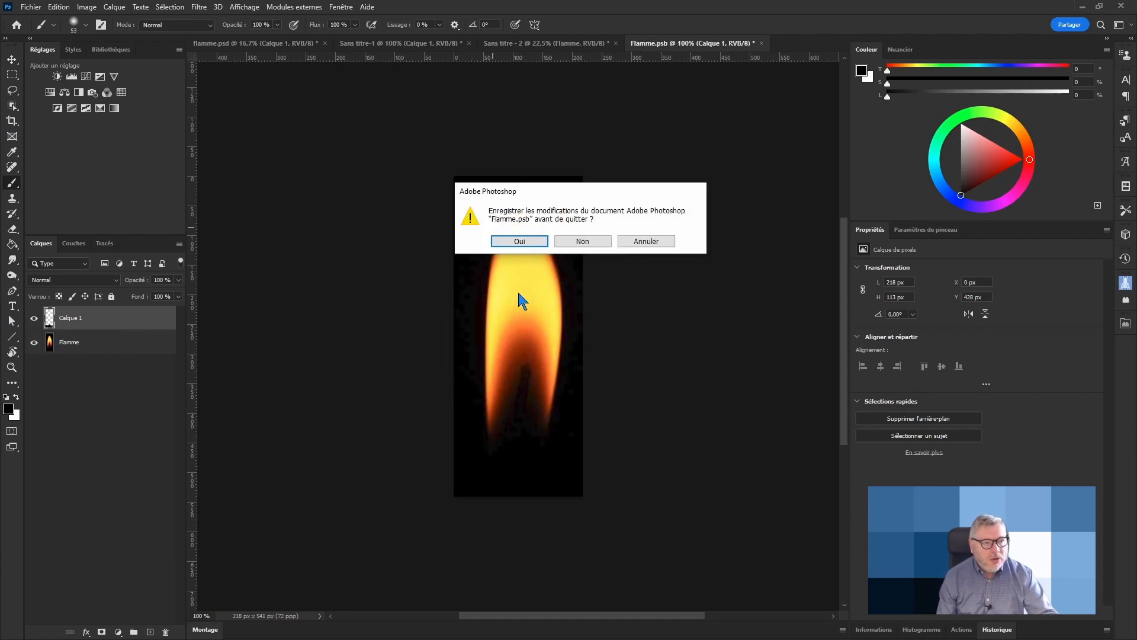
pyautogui.click(525, 242)
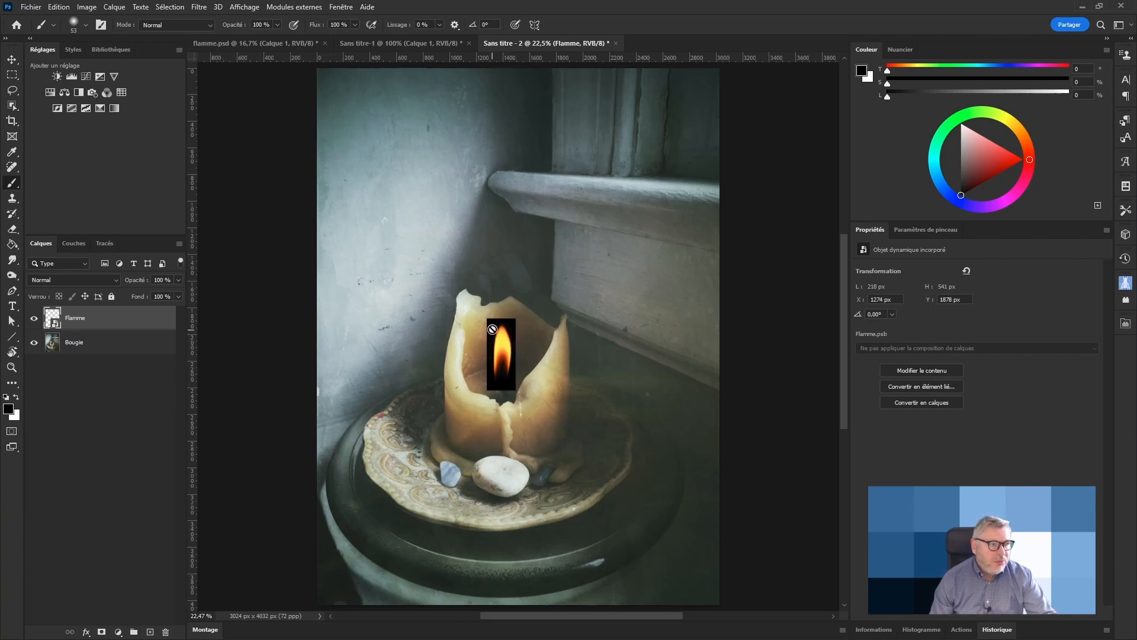
# Step: Set the Flamme layer's blending mode to Superposition in the candle document
pyautogui.click(61, 284)
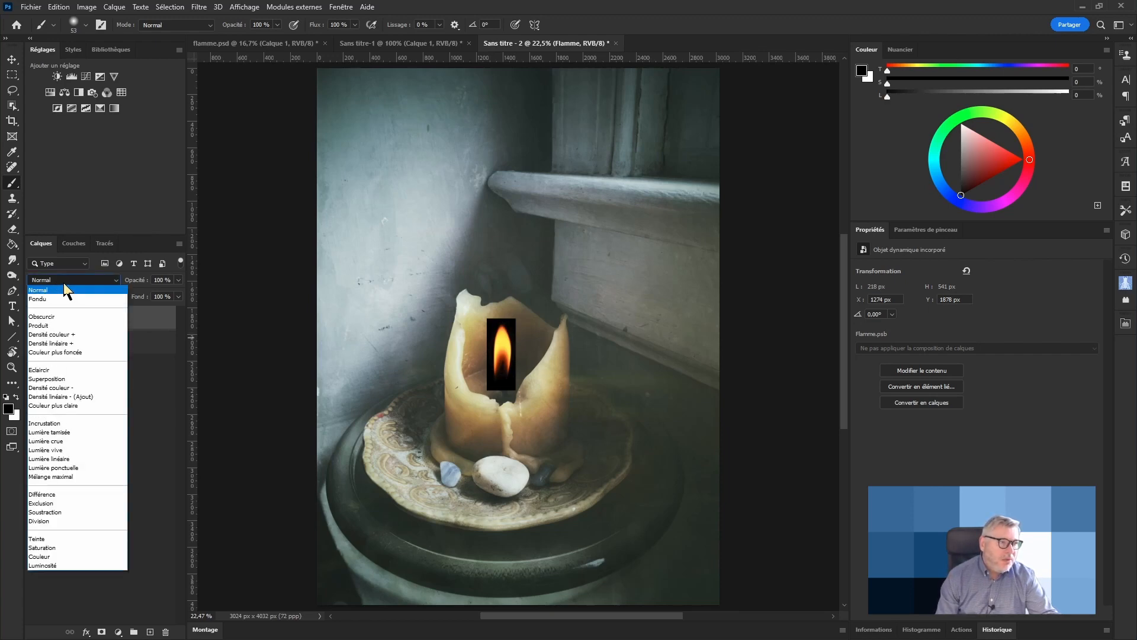
pyautogui.click(139, 329)
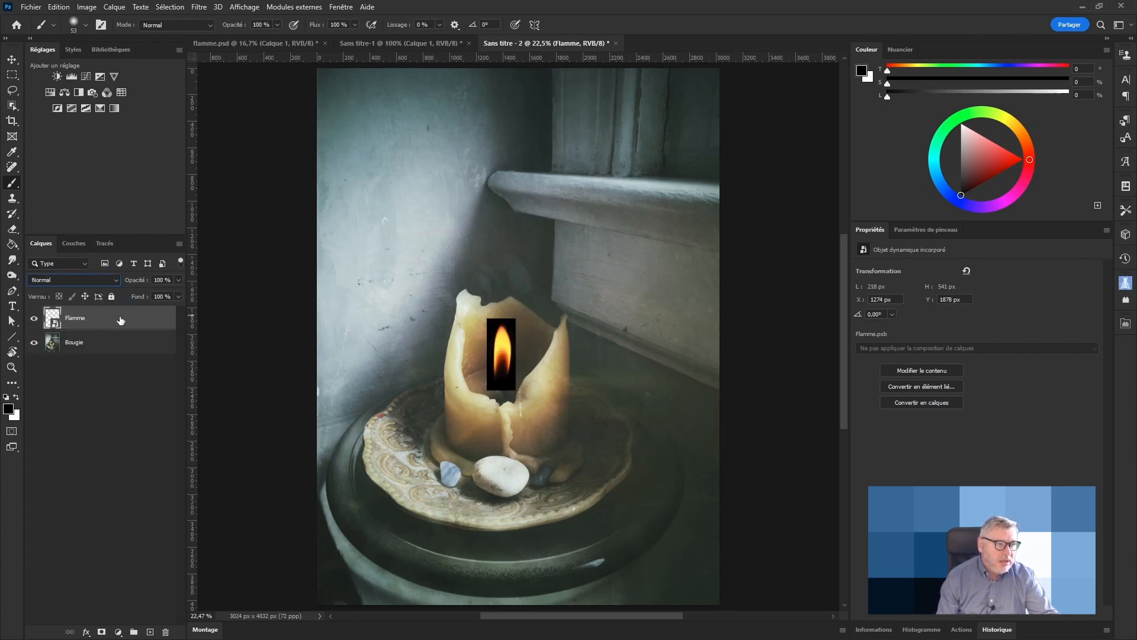
pyautogui.click(80, 281)
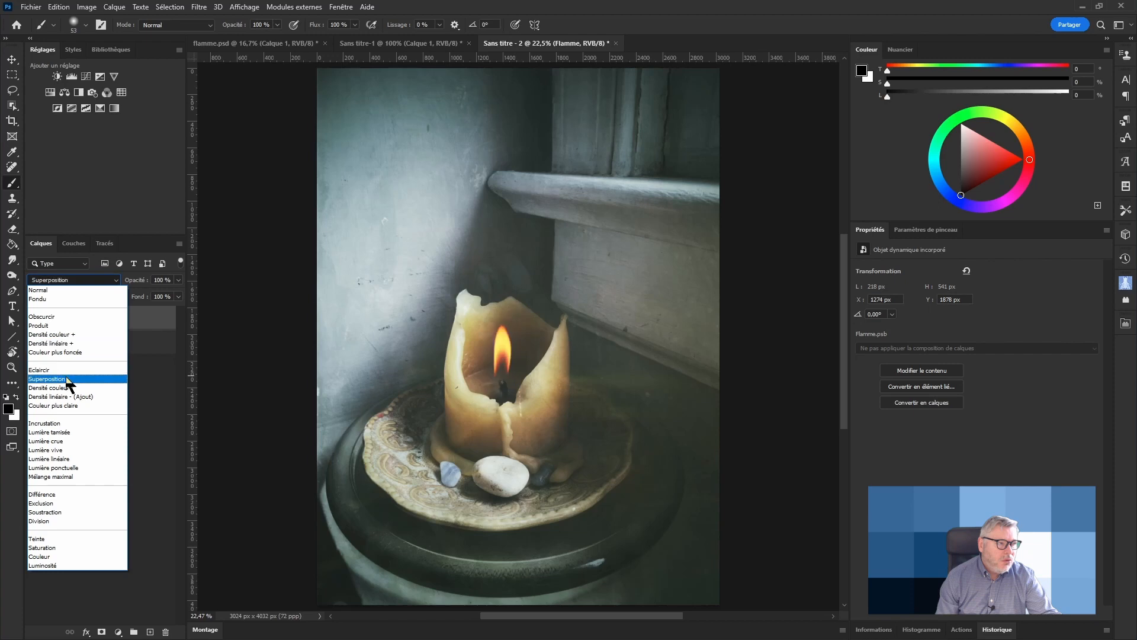
pyautogui.click(70, 379)
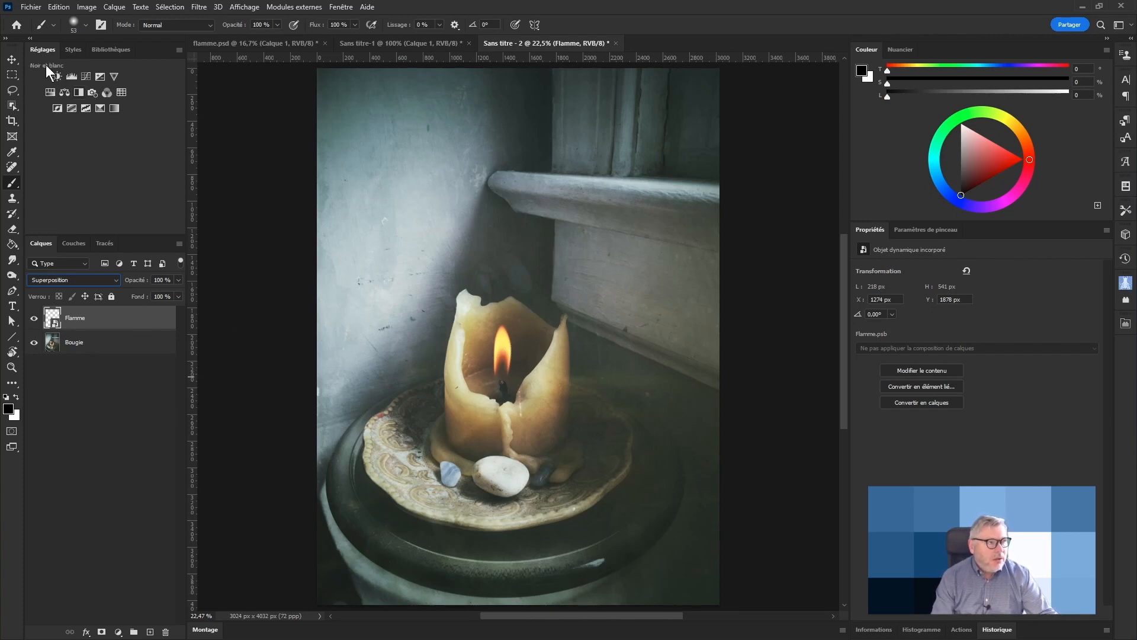
# Step: Reposition the flame over the candle's wick, at about X 1277 px and Y 1922 px
pyautogui.click(12, 59)
pyautogui.moveTo(505, 355); pyautogui.dragTo(502, 361)
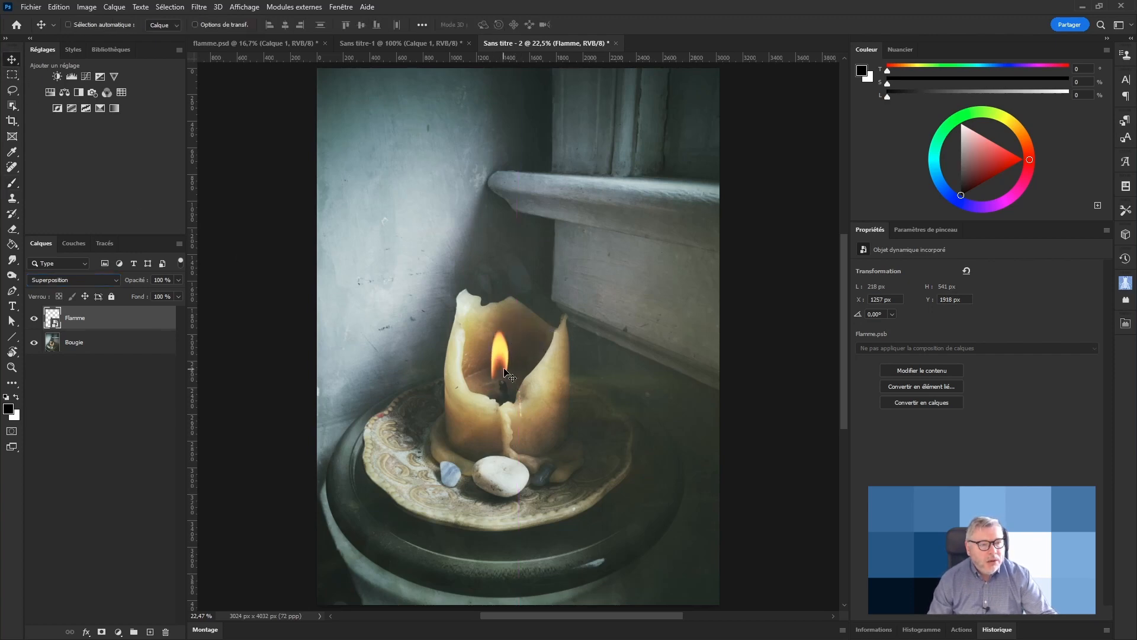
pyautogui.hotkey('shift', 'Right')
pyautogui.hotkey('shift', 'Right')
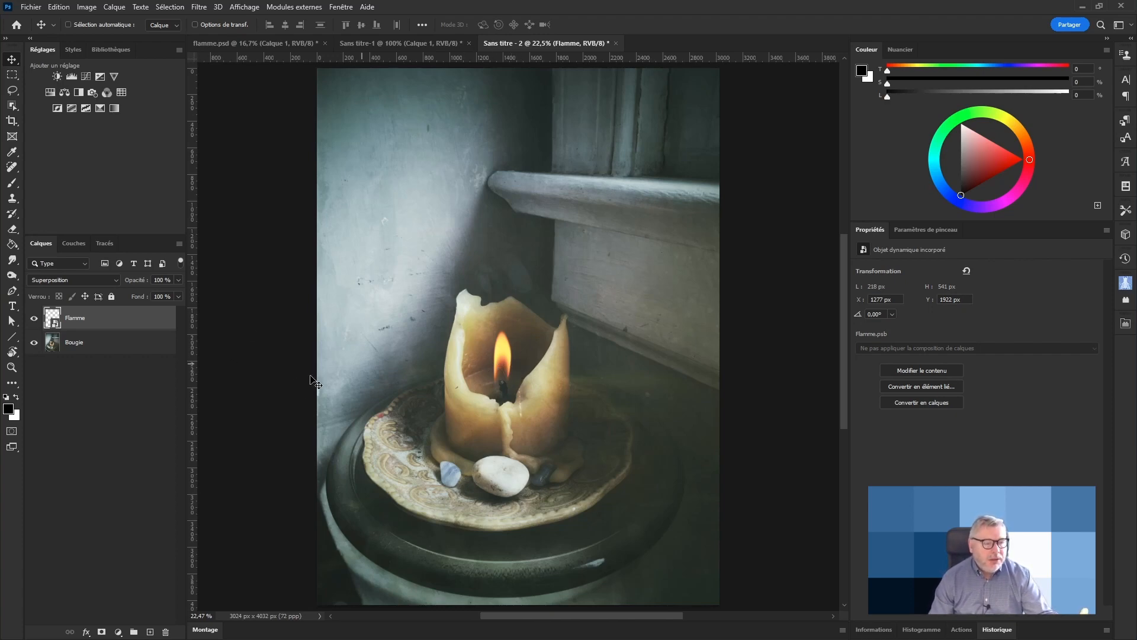
# Step: Warp the flame with Free Transform so its tip leans to one side and its body bends in a natural curve
pyautogui.click(58, 8)
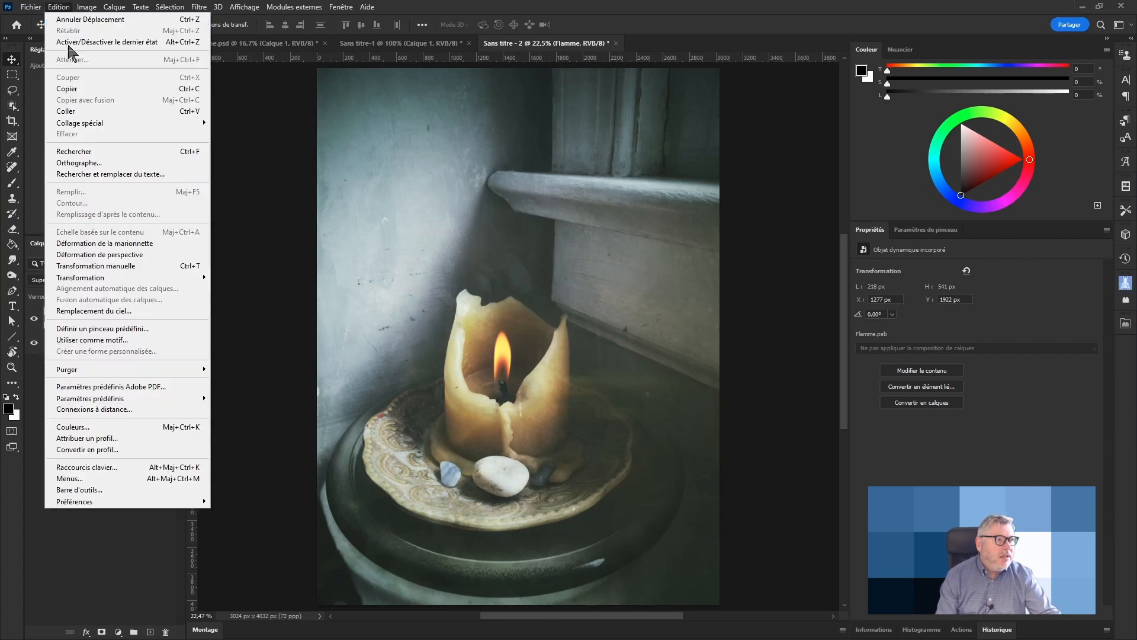
pyautogui.click(98, 266)
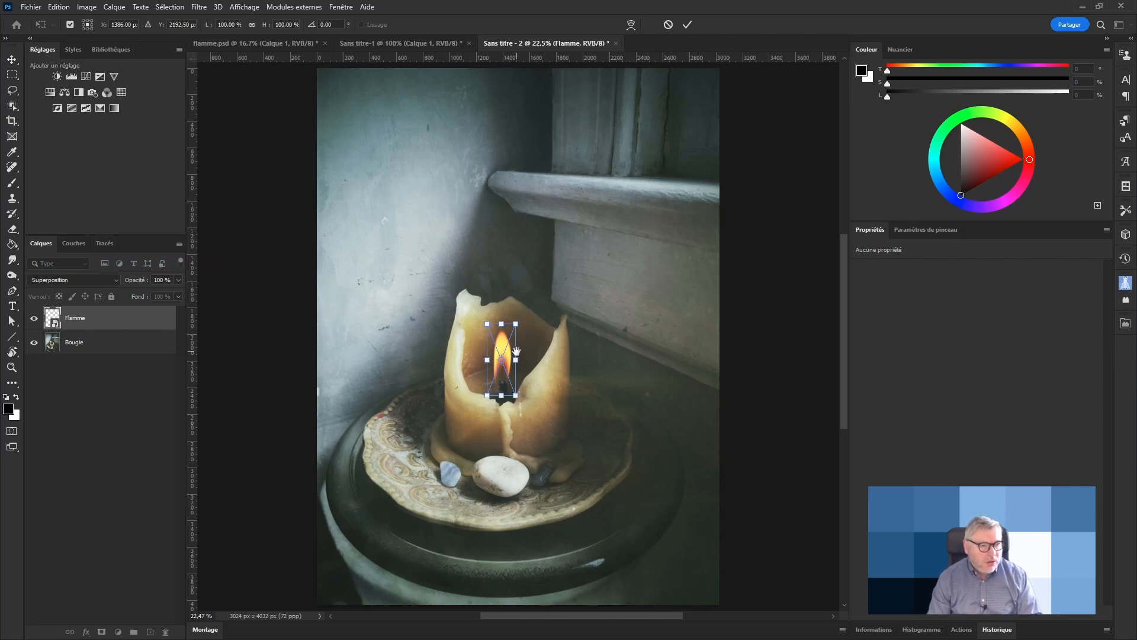
pyautogui.moveTo(511, 350); pyautogui.dragTo(610, 315)
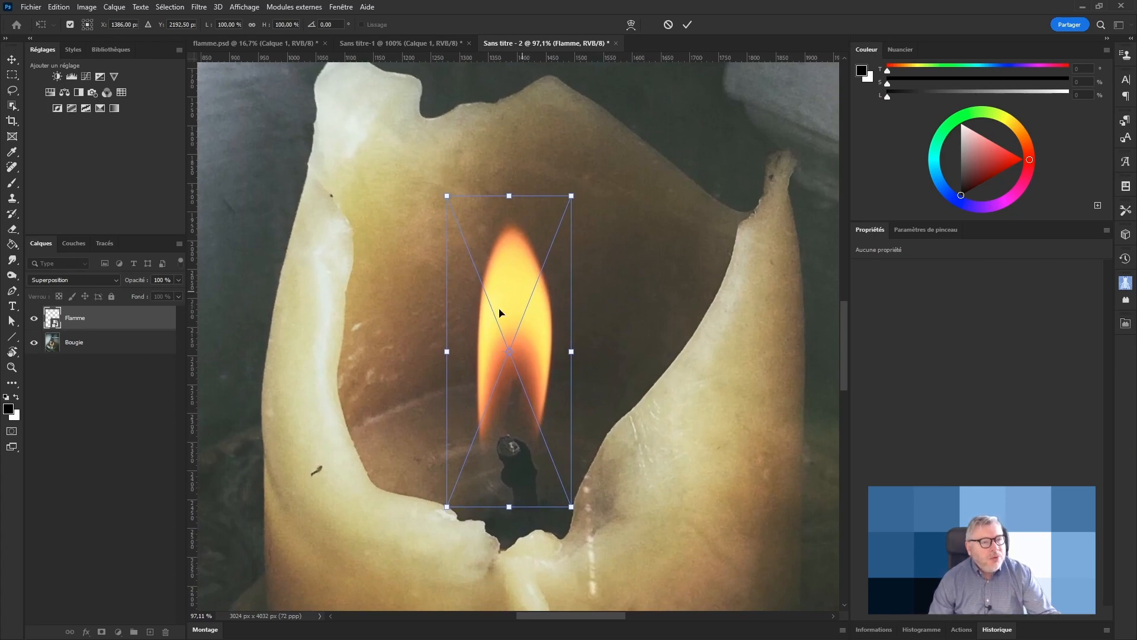
pyautogui.click(631, 23)
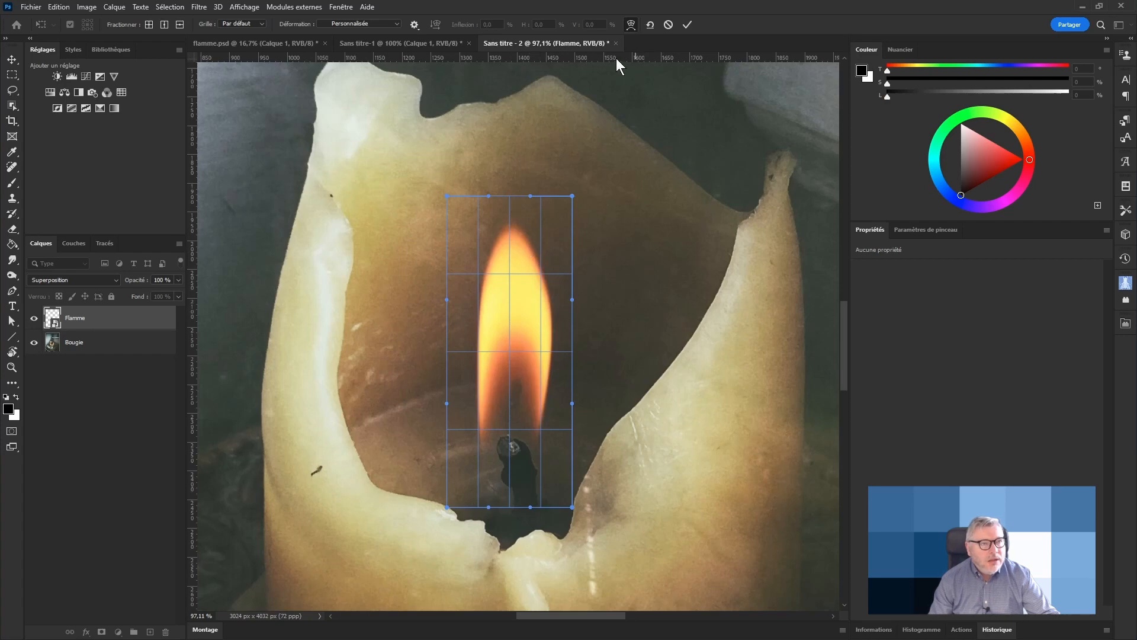
pyautogui.moveTo(538, 230); pyautogui.dragTo(544, 254)
pyautogui.moveTo(447, 300); pyautogui.dragTo(482, 300)
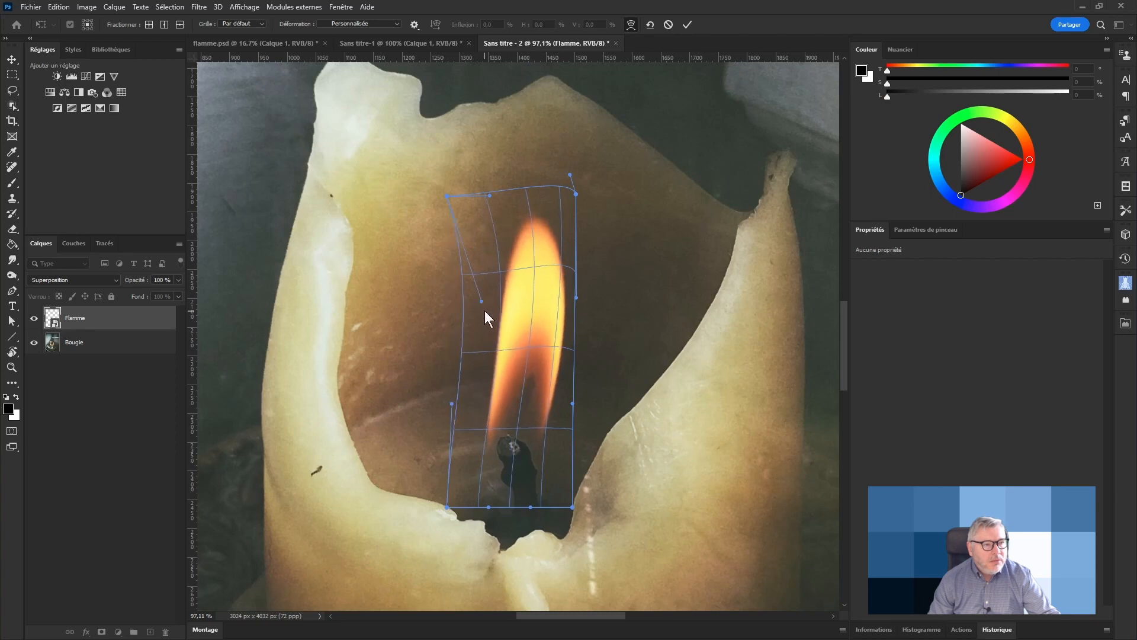
pyautogui.moveTo(571, 176); pyautogui.dragTo(512, 175)
pyautogui.moveTo(447, 196); pyautogui.dragTo(421, 150)
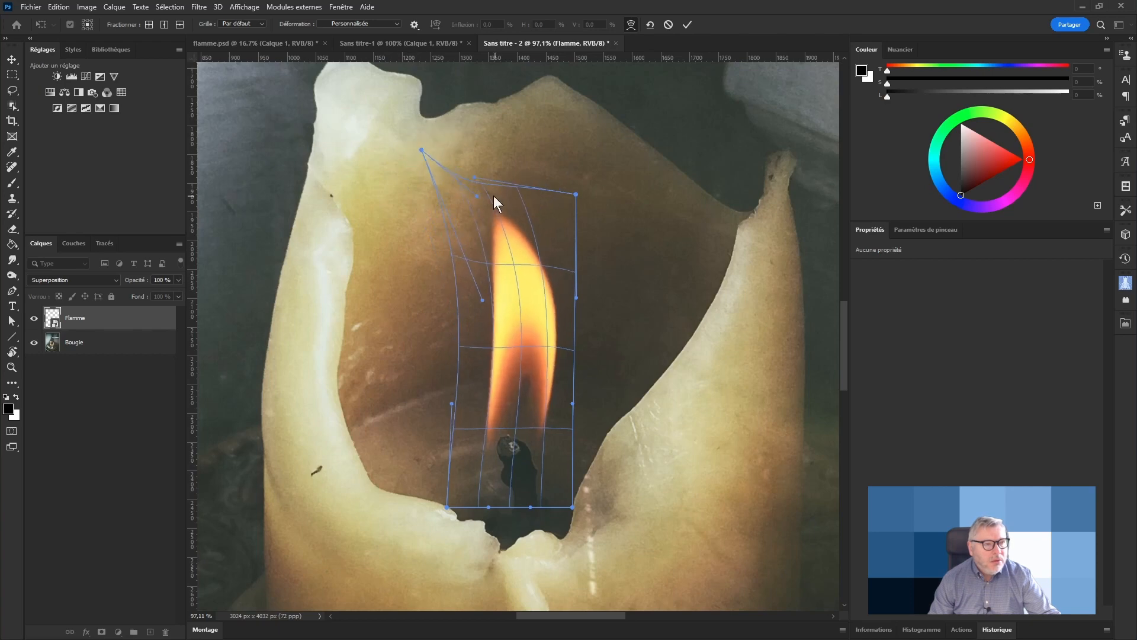
pyautogui.moveTo(501, 359)
pyautogui.mouseDown()
pyautogui.moveTo(460, 360)
pyautogui.moveTo(489, 359)
pyautogui.mouseUp()
pyautogui.moveTo(557, 436); pyautogui.dragTo(467, 441)
pyautogui.moveTo(559, 429)
pyautogui.mouseDown()
pyautogui.moveTo(568, 435)
pyautogui.moveTo(559, 428)
pyautogui.mouseUp()
pyautogui.click(634, 24)
# Step: Shift the warped flame back over the wick, stretch its height to about 114.5%, and apply the transformation
pyautogui.moveTo(502, 374); pyautogui.dragTo(519, 380)
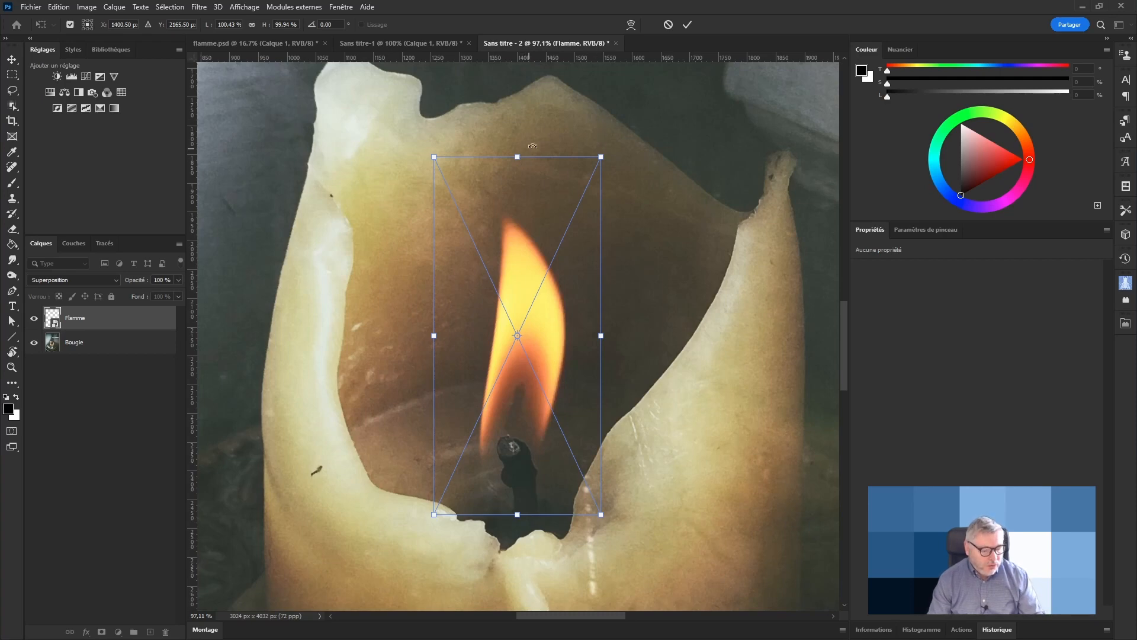
pyautogui.scroll(-5, 650, 272)
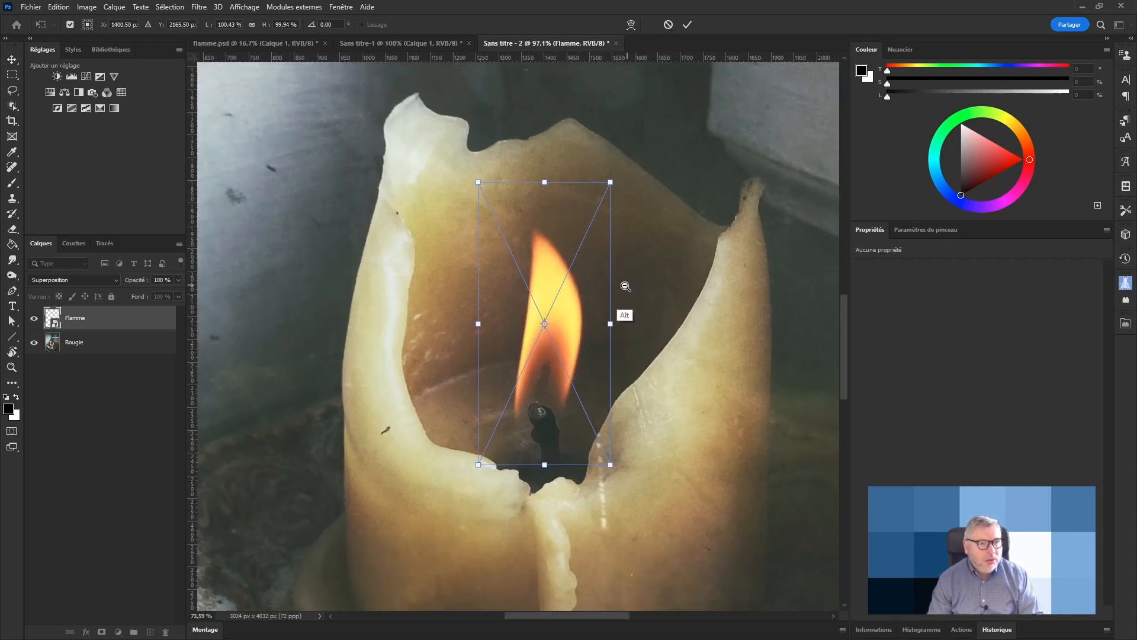
pyautogui.moveTo(676, 299); pyautogui.dragTo(604, 341)
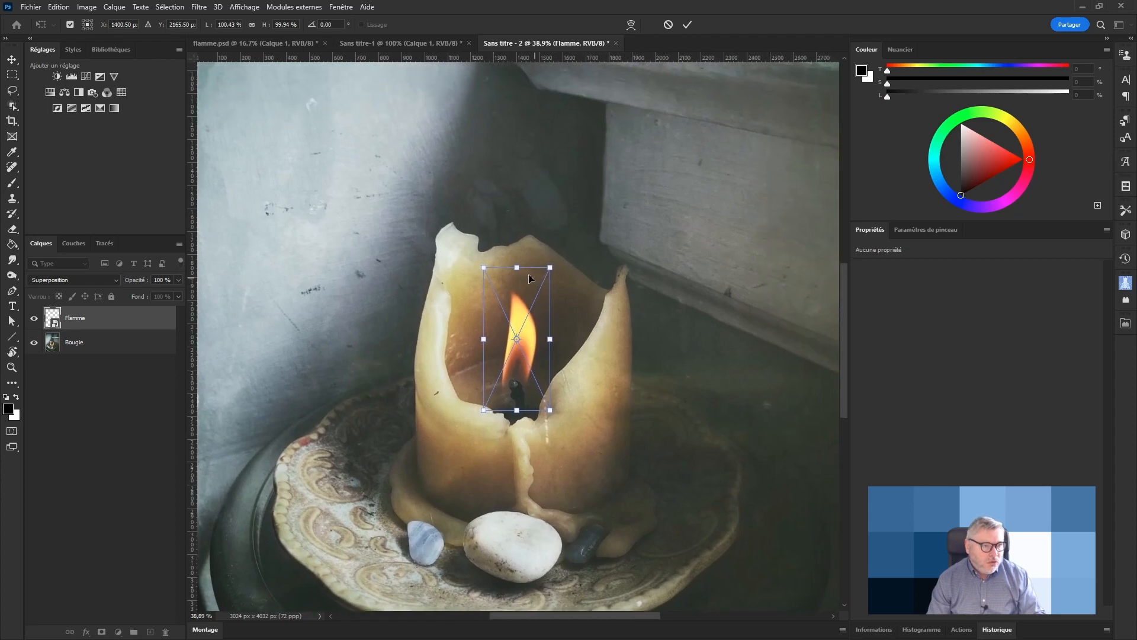
pyautogui.moveTo(517, 268); pyautogui.dragTo(516, 247)
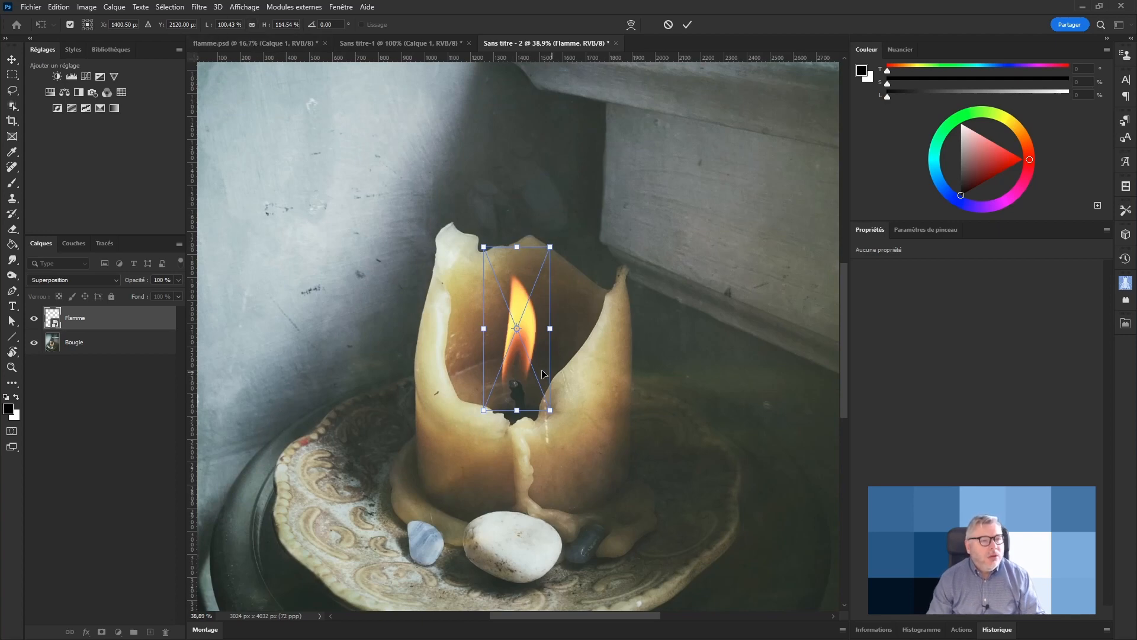
pyautogui.click(688, 25)
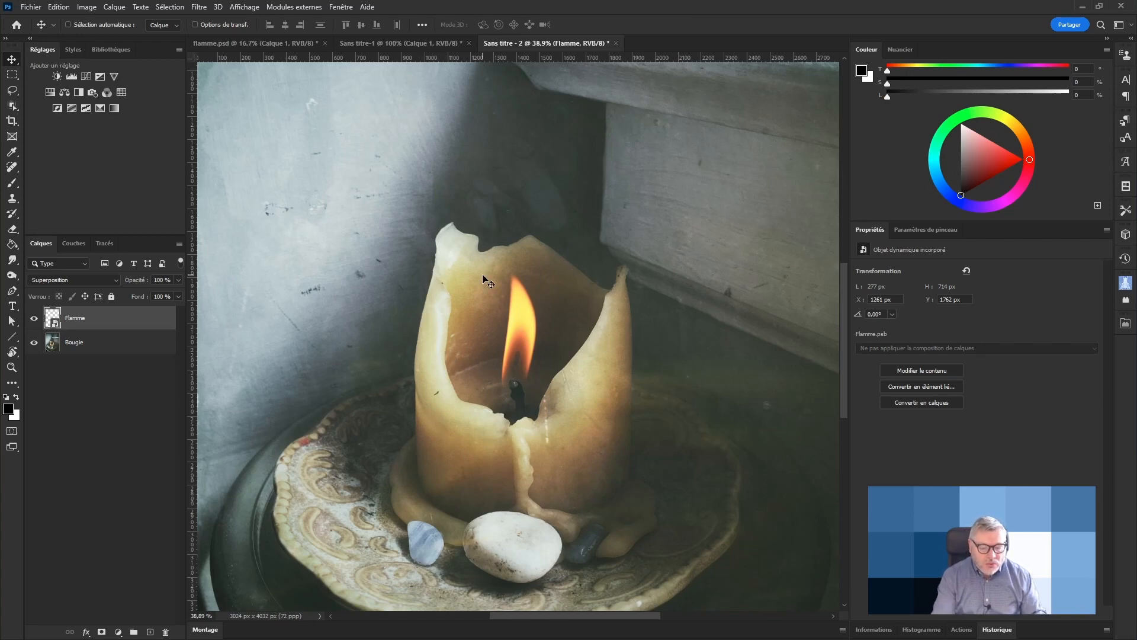
pyautogui.hotkey('ctrl', '0')
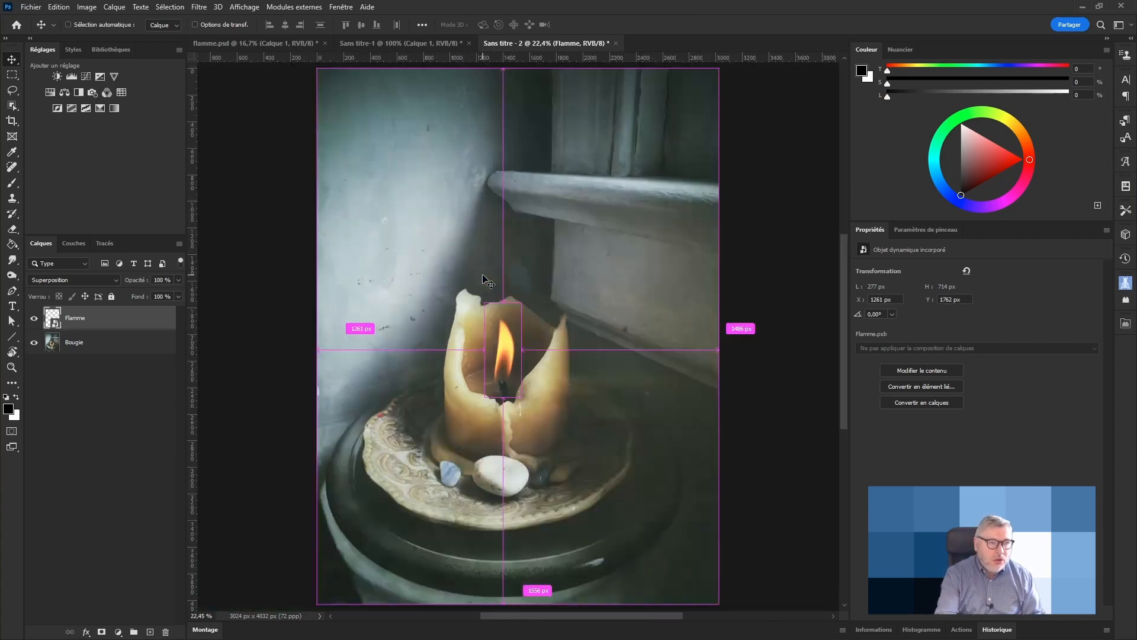
pyautogui.click(36, 321)
pyautogui.click(35, 322)
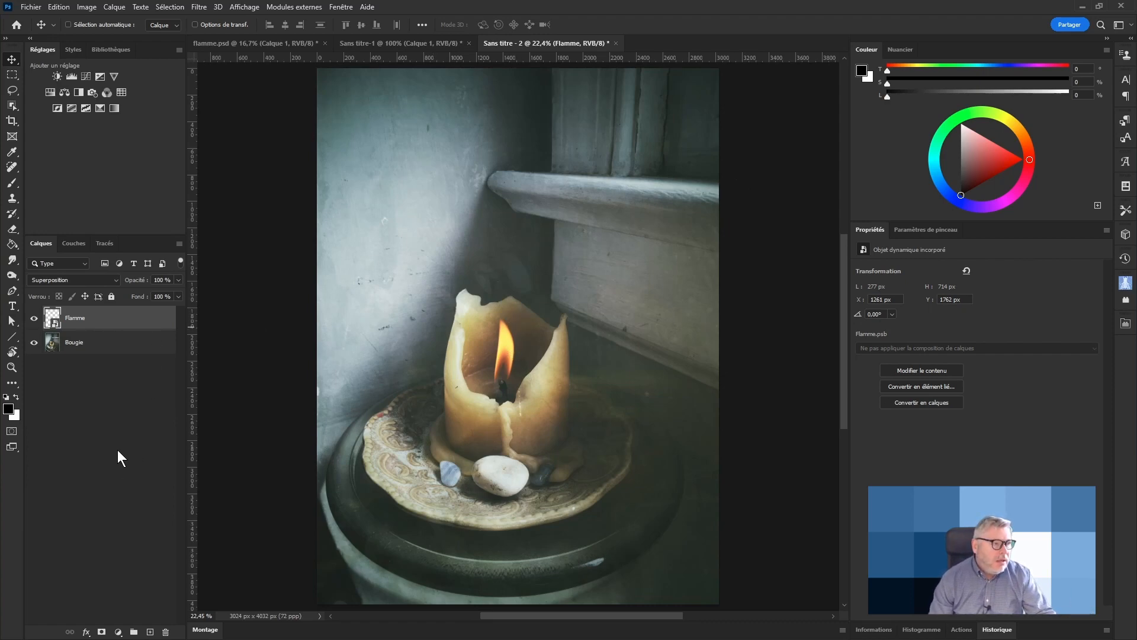
# Step: Add a solid color fill layer in black (000000) above the Flamme layer and hide it
pyautogui.click(118, 632)
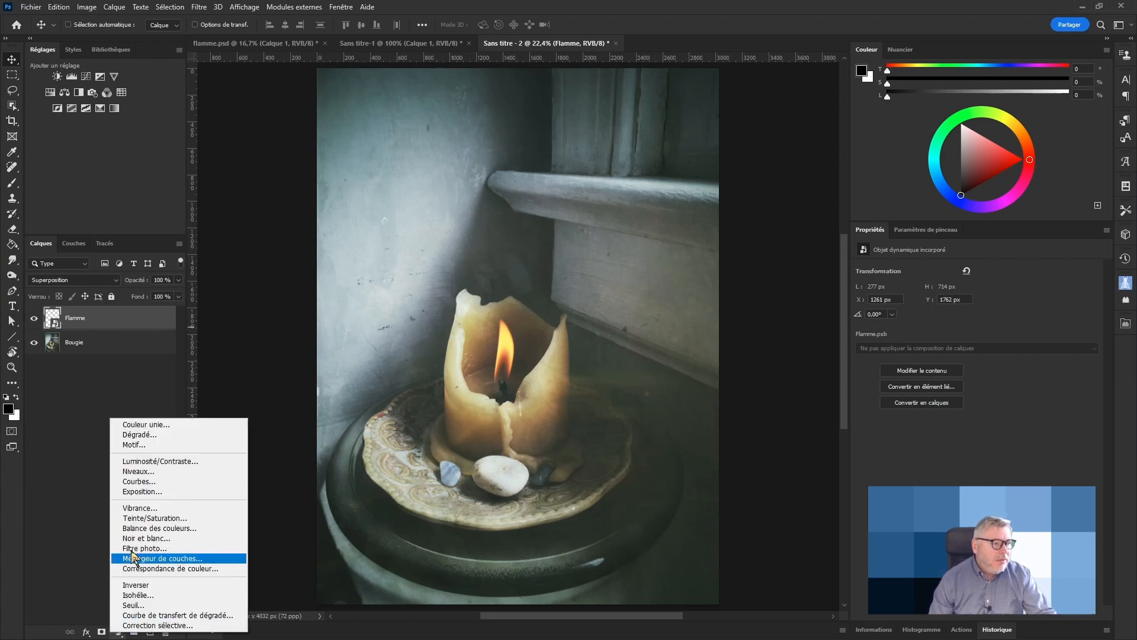
pyautogui.click(160, 425)
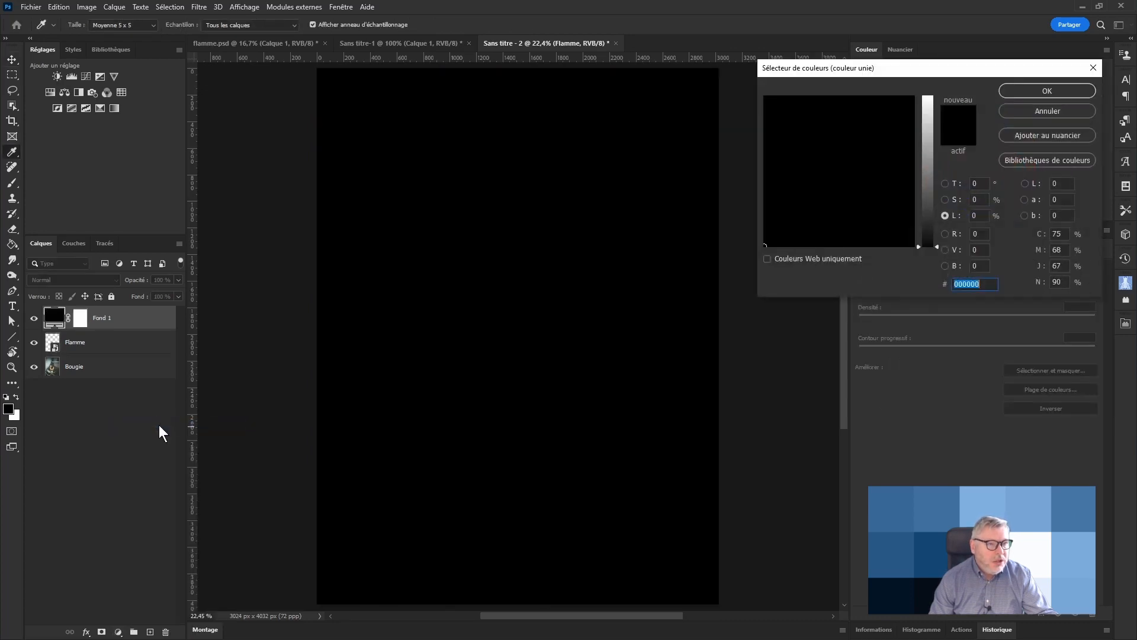
pyautogui.click(1043, 92)
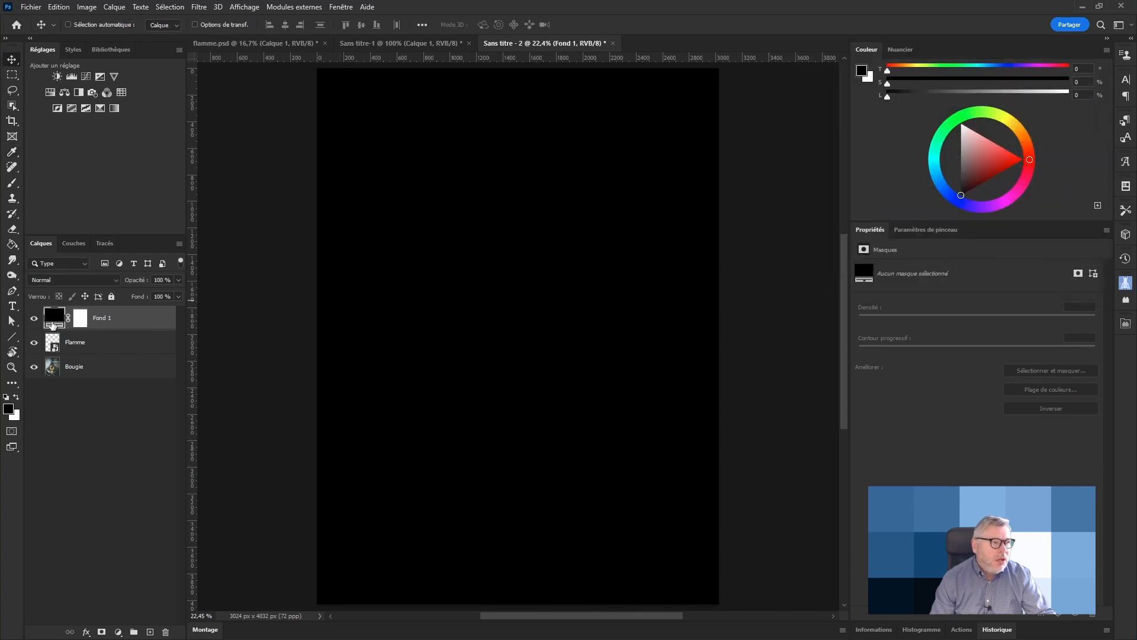
pyautogui.click(33, 320)
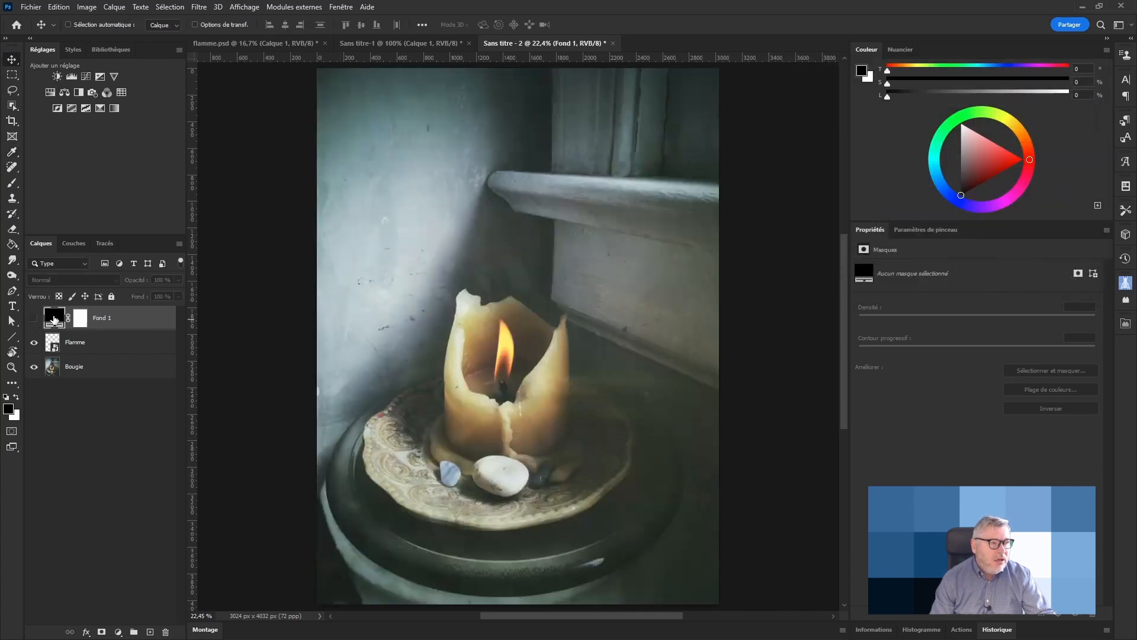
# Step: Change the Fond 1 fill color to the orange f8ad56 sampled from the candle flame
pyautogui.doubleClick(54, 320)
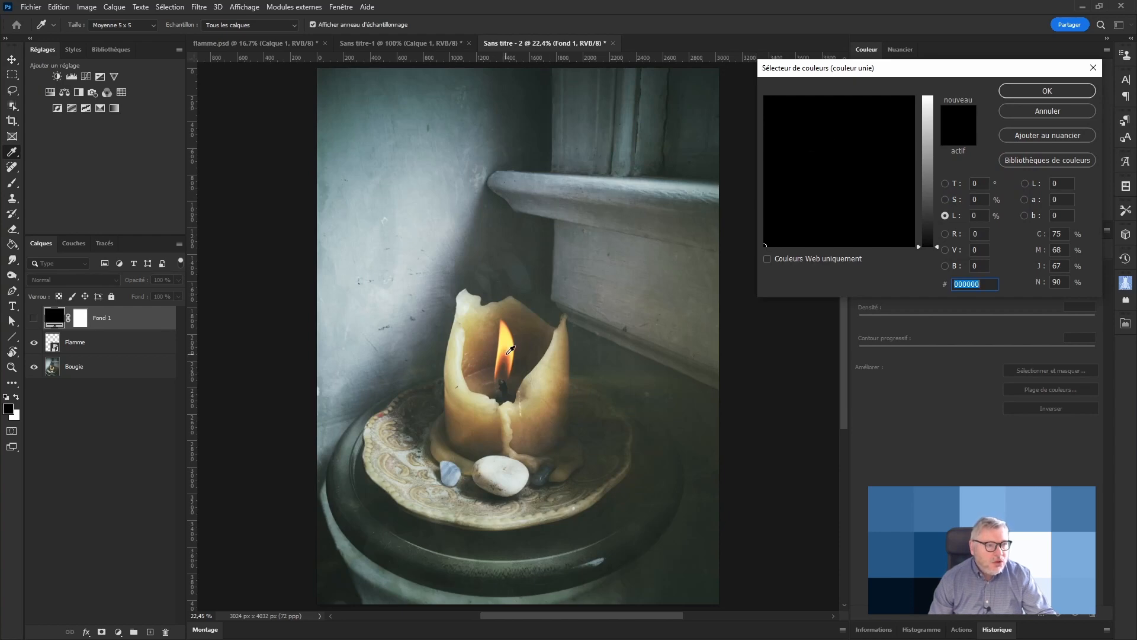
pyautogui.click(508, 352)
pyautogui.click(505, 335)
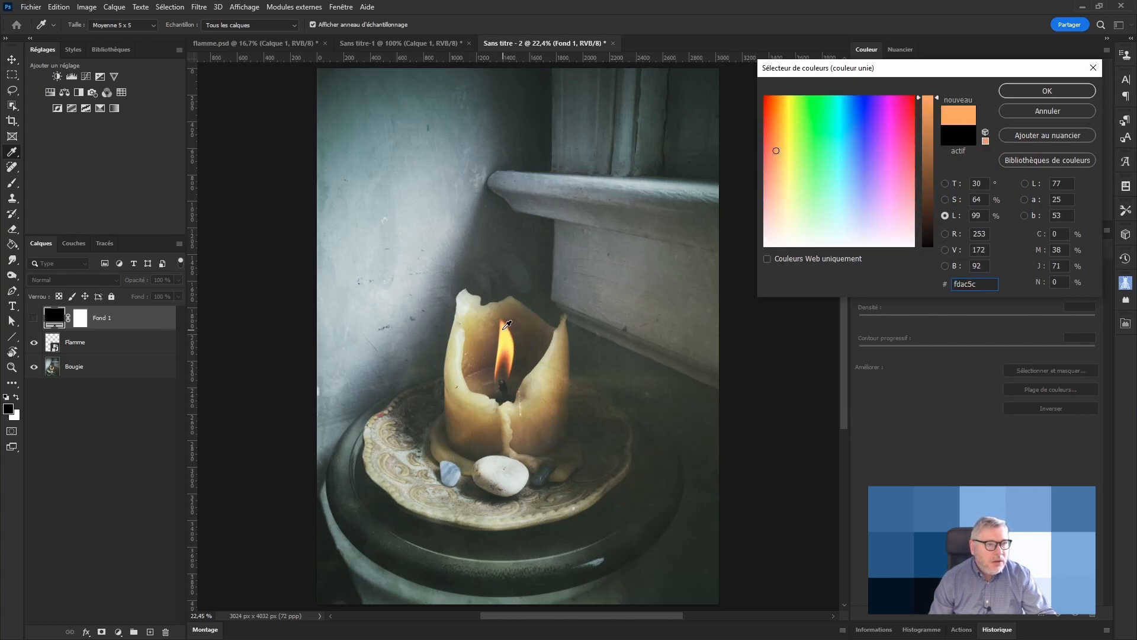
pyautogui.click(507, 321)
pyautogui.moveTo(505, 324); pyautogui.dragTo(514, 354)
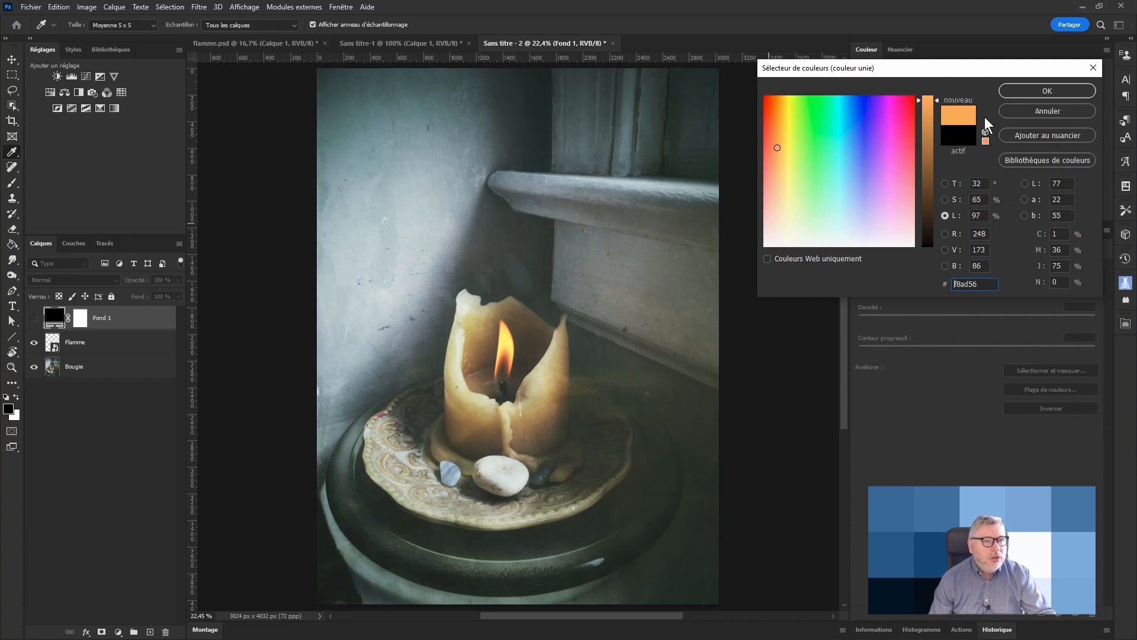
pyautogui.click(1038, 94)
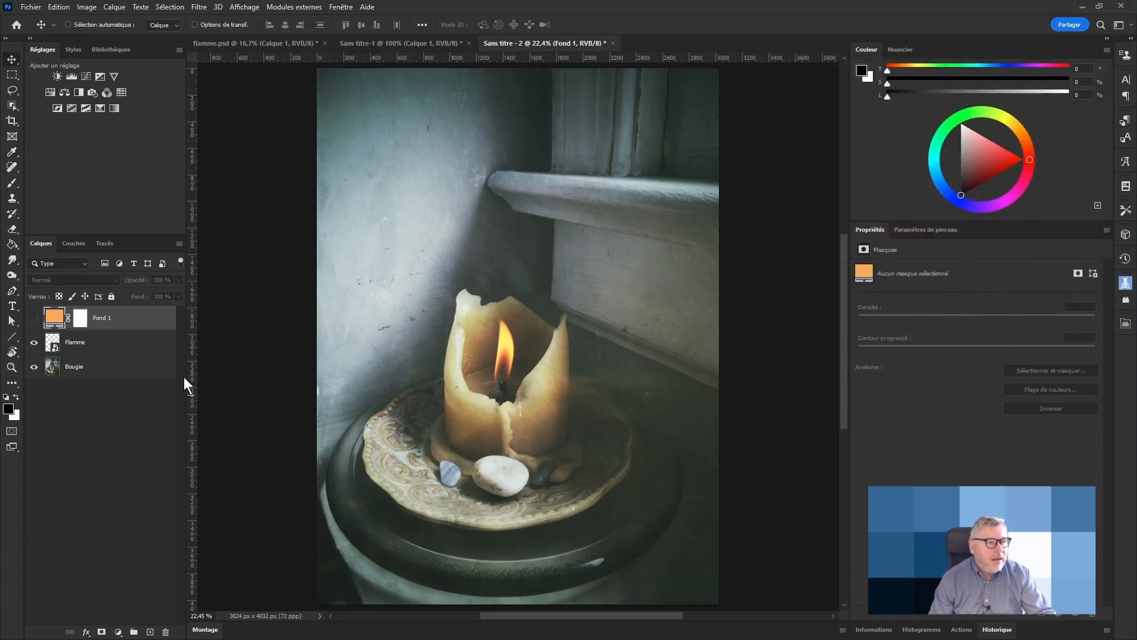
# Step: Show the Fond 1 fill layer and invert its mask to black
pyautogui.click(34, 319)
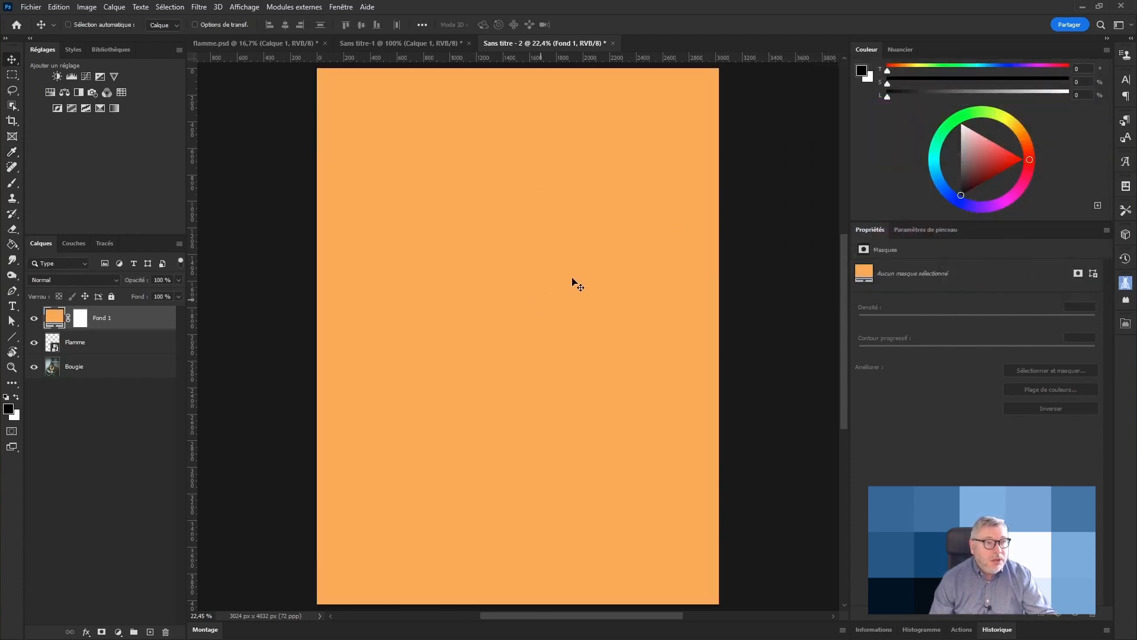
pyautogui.click(80, 320)
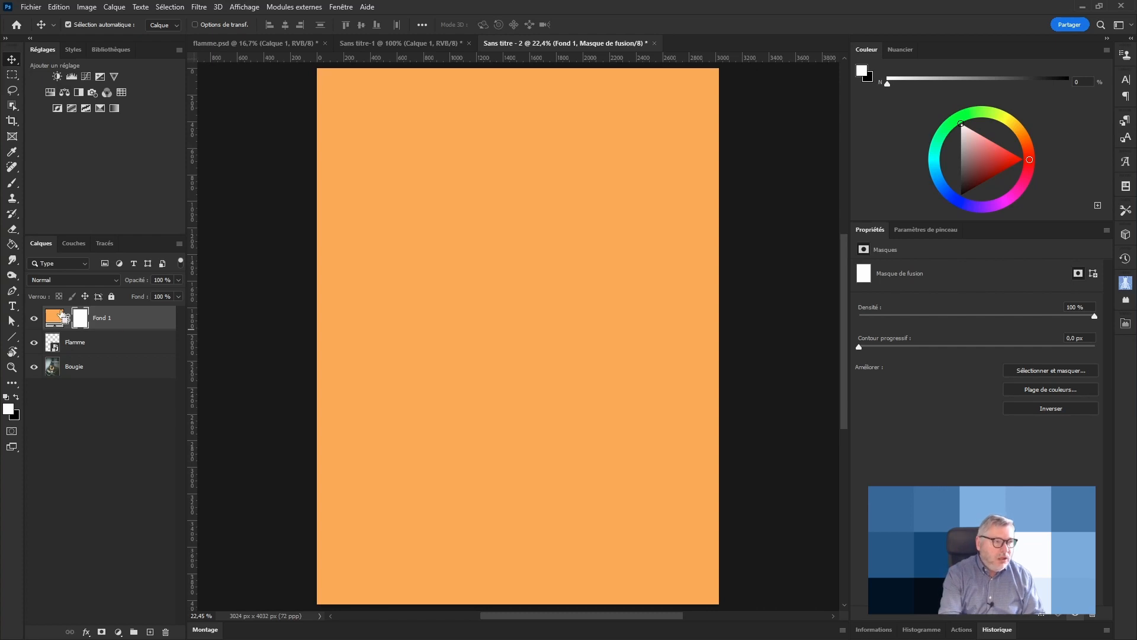
pyautogui.hotkey('ctrl', 'i')
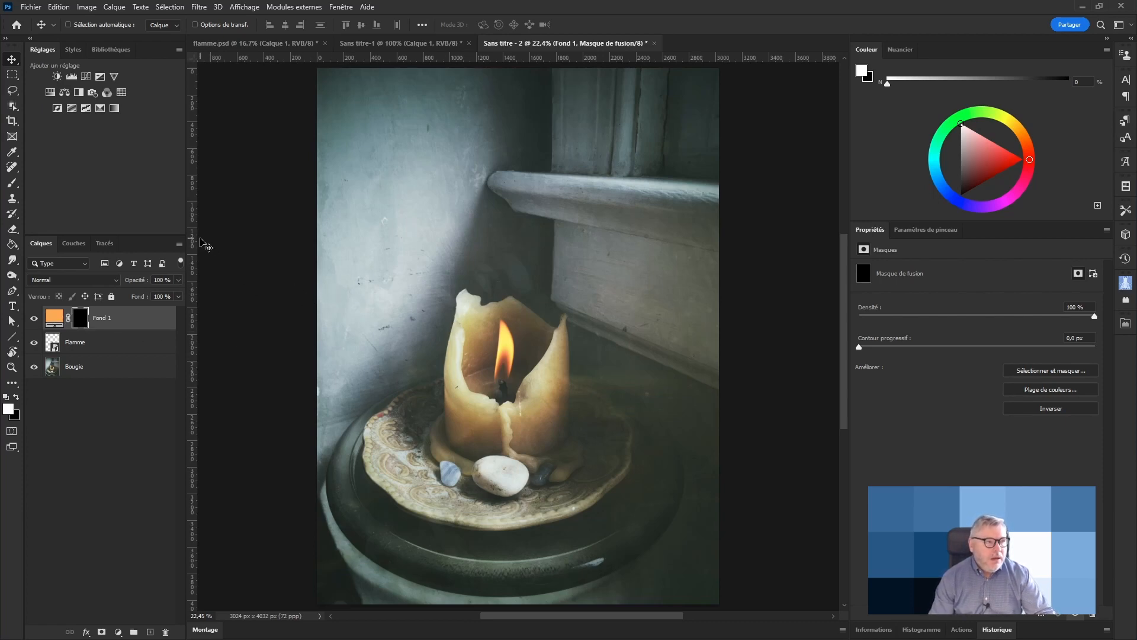
# Step: Paint a white glow on the Fond 1 mask over the flame with a soft brush of about 1074 px
pyautogui.press('b')
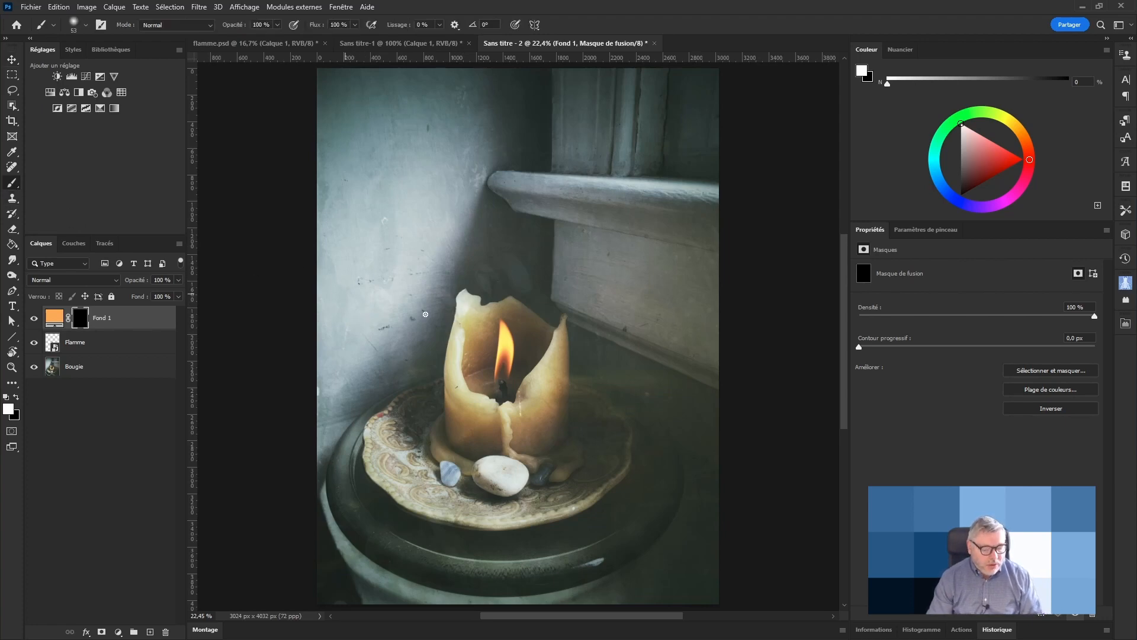
pyautogui.keyDown('alt'); pyautogui.rightClick(464, 322); pyautogui.keyUp('alt')
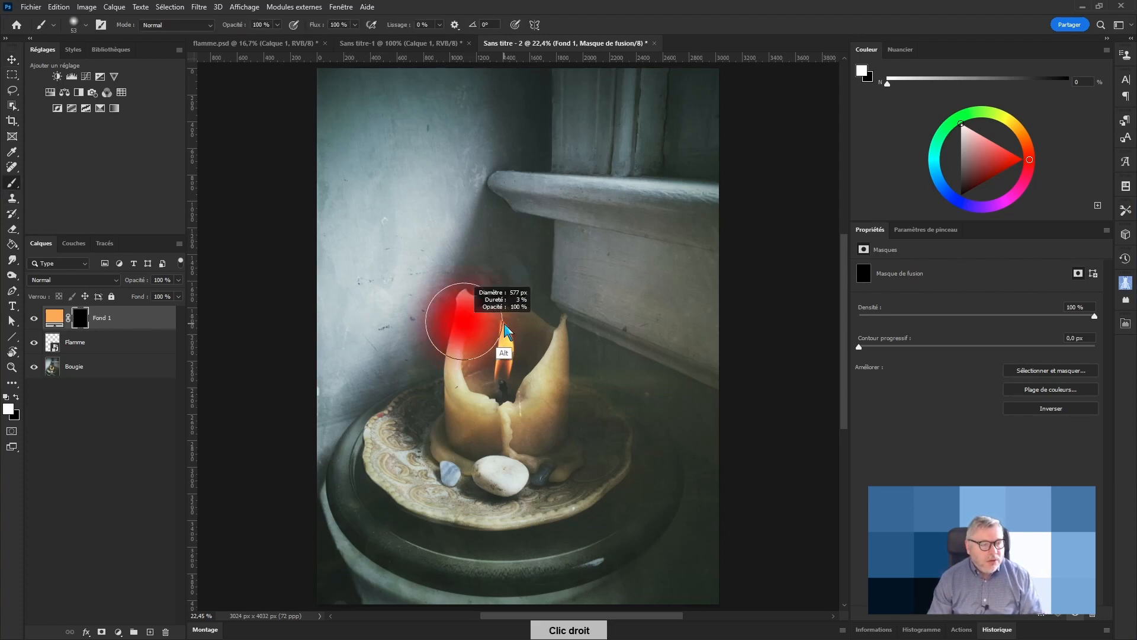
pyautogui.moveTo(488, 327)
pyautogui.mouseDown()
pyautogui.moveTo(542, 295)
pyautogui.moveTo(546, 260)
pyautogui.moveTo(535, 351)
pyautogui.moveTo(544, 165)
pyautogui.moveTo(534, 410)
pyautogui.moveTo(530, 149)
pyautogui.moveTo(493, 148)
pyautogui.moveTo(522, 140)
pyautogui.mouseUp()
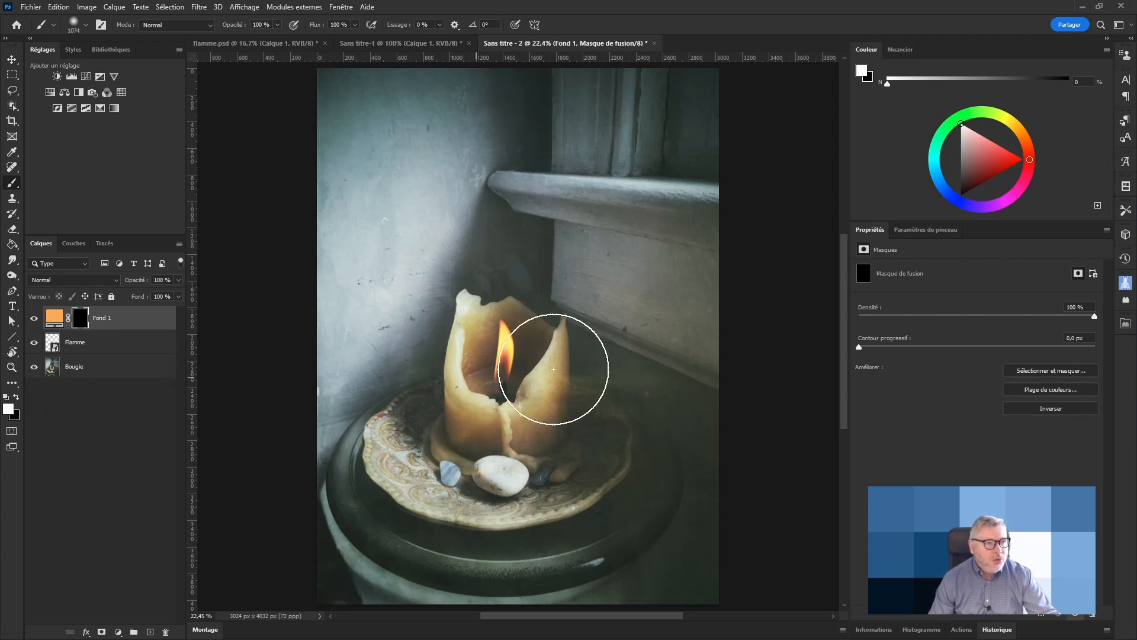
pyautogui.click(505, 354)
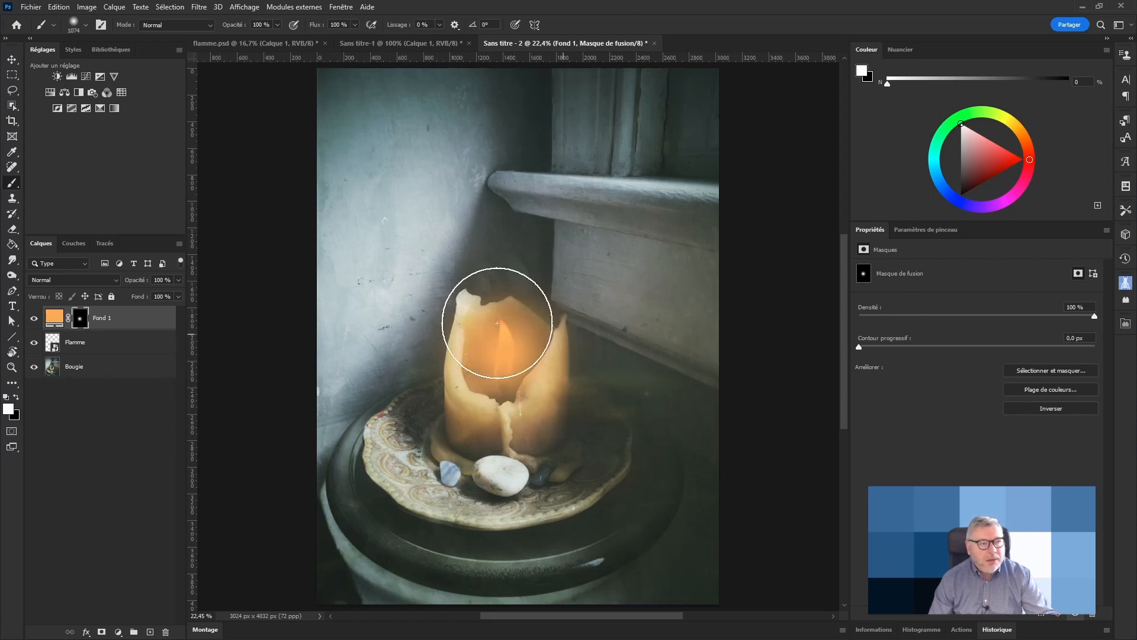
# Step: Set the Fond 1 blend mode to Incrustation and compare the image with the layer hidden and shown
pyautogui.click(70, 284)
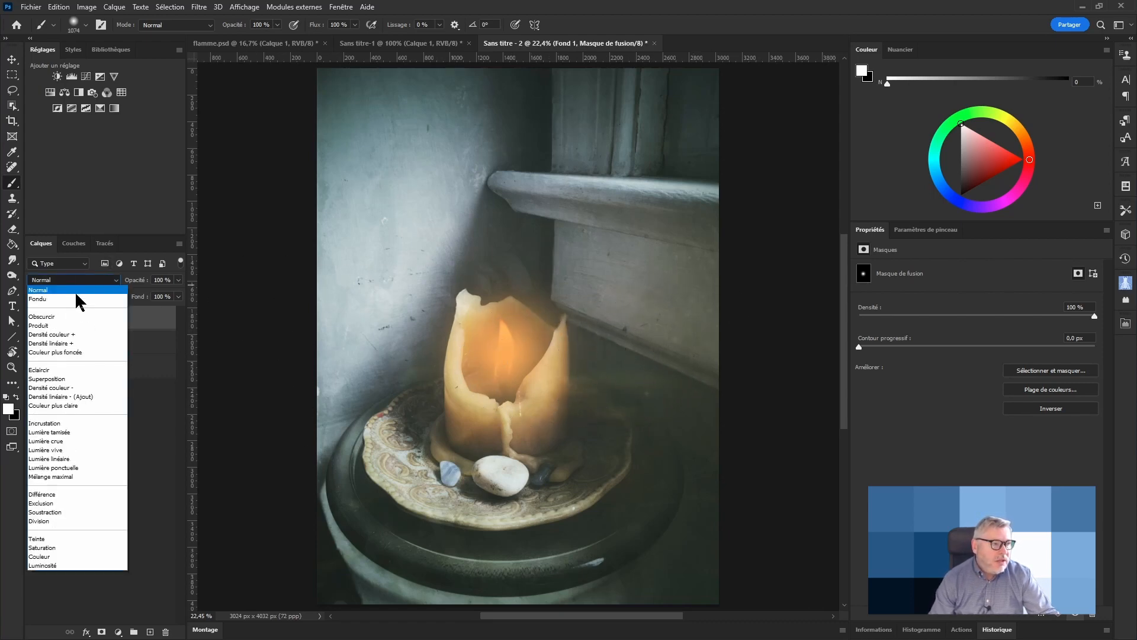
pyautogui.click(70, 424)
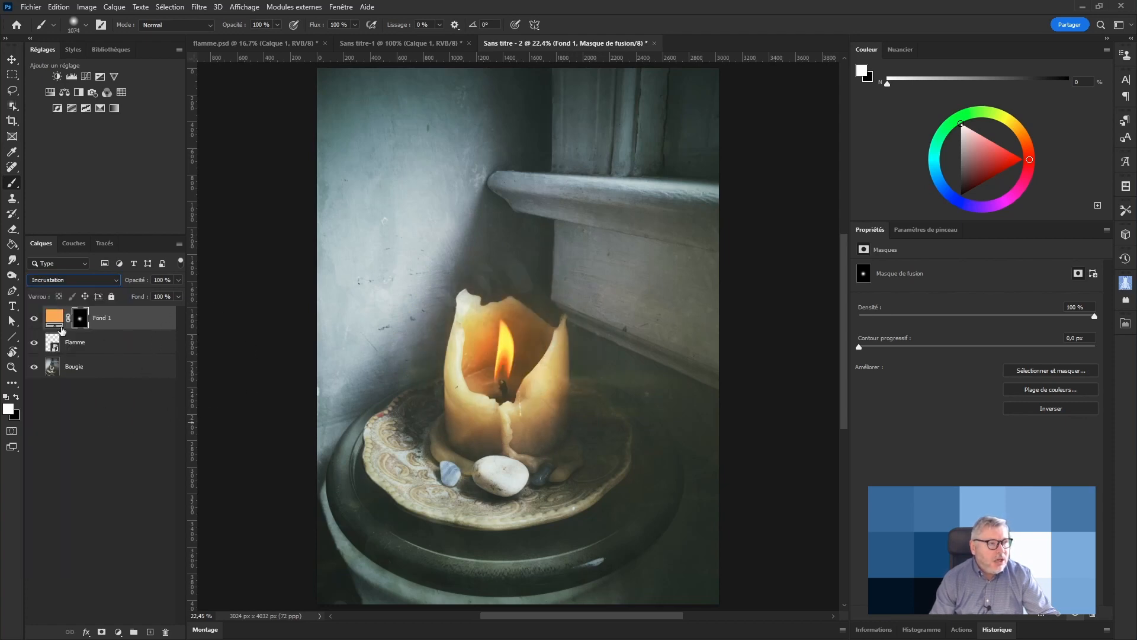
pyautogui.click(34, 320)
pyautogui.click(34, 320)
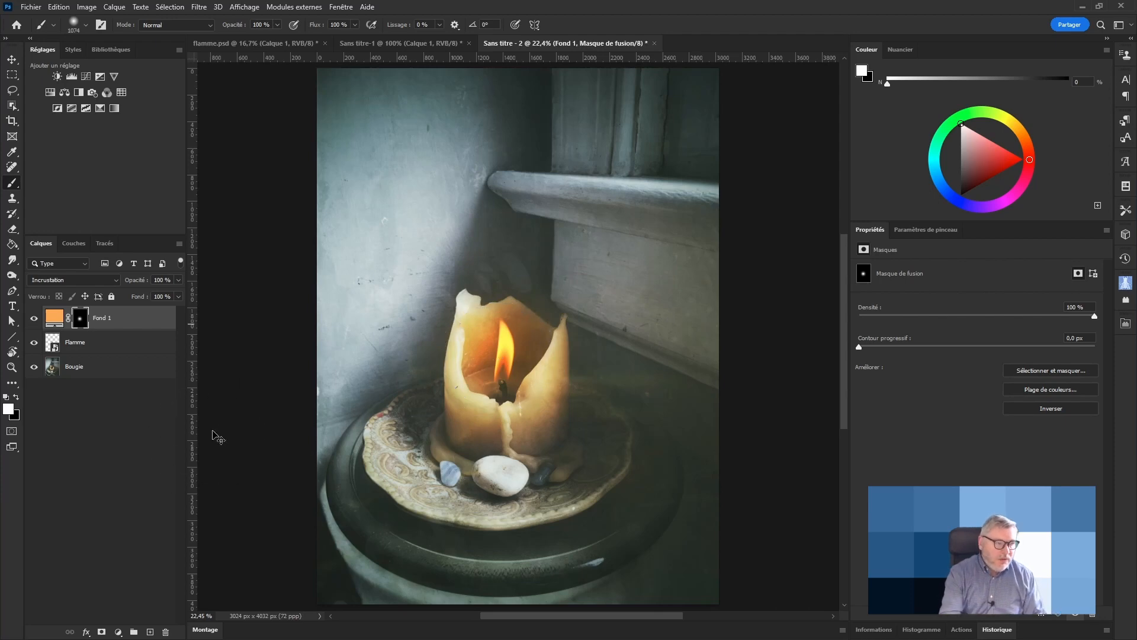
# Step: Duplicate the Fond 1 layer and target the copy's mask with white as the foreground color
pyautogui.hotkey('ctrl', 'j')
pyautogui.press('x')
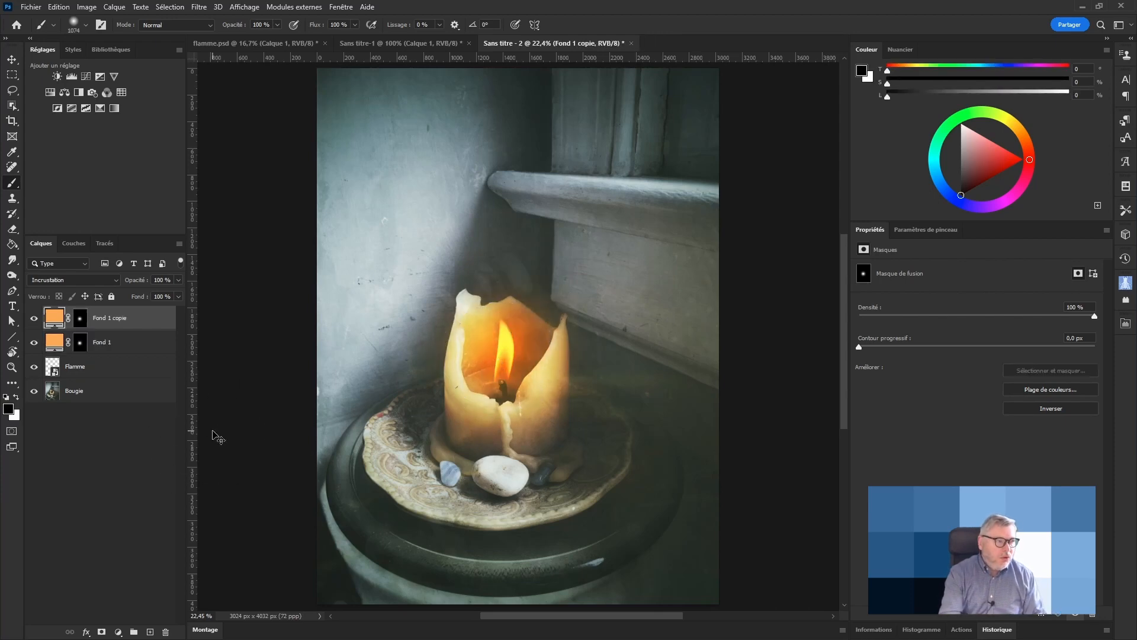
pyautogui.click(80, 319)
pyautogui.press('x')
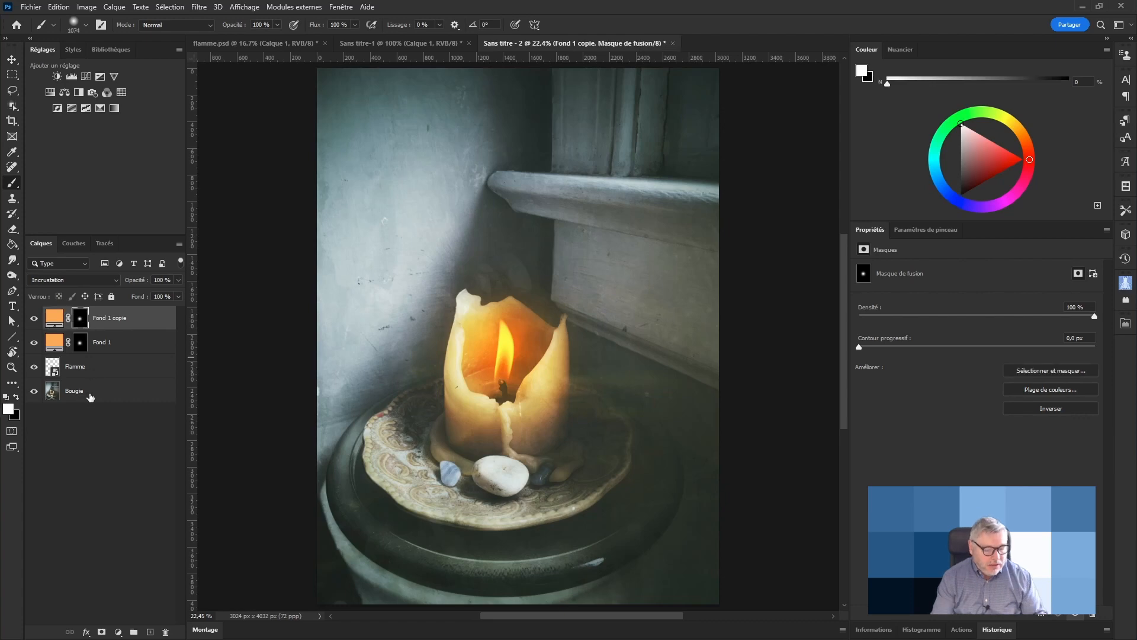
# Step: Enlarge the copy's mask proportionally to about 215%, move it to about X 1441 px and Y 2016 px, and apply the transformation
pyautogui.hotkey('ctrl', 't')
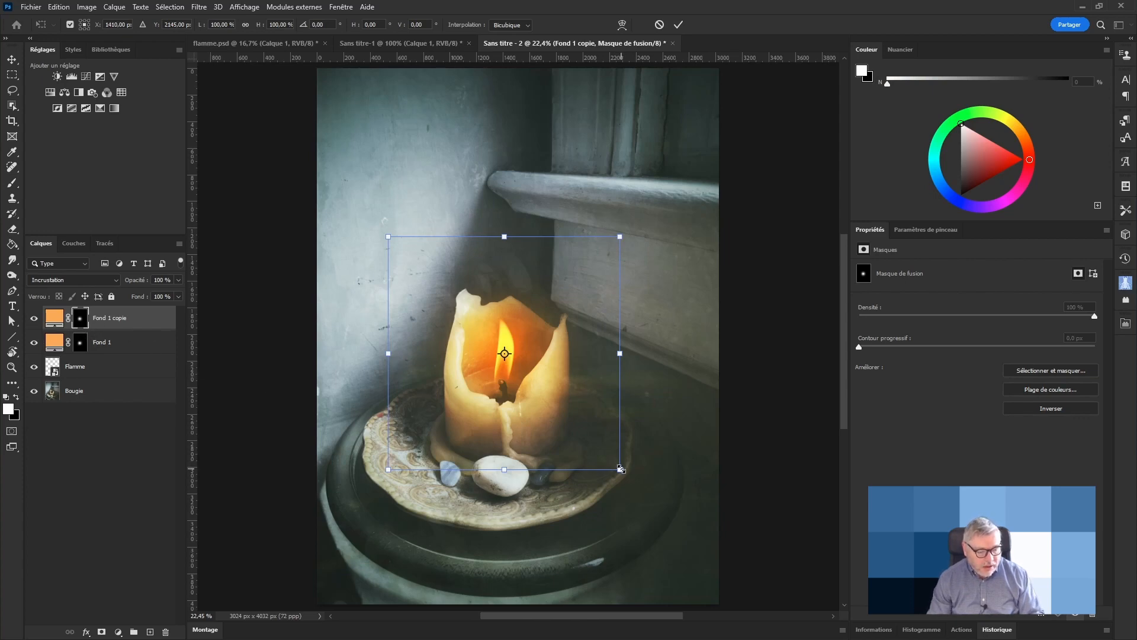
pyautogui.click(245, 25)
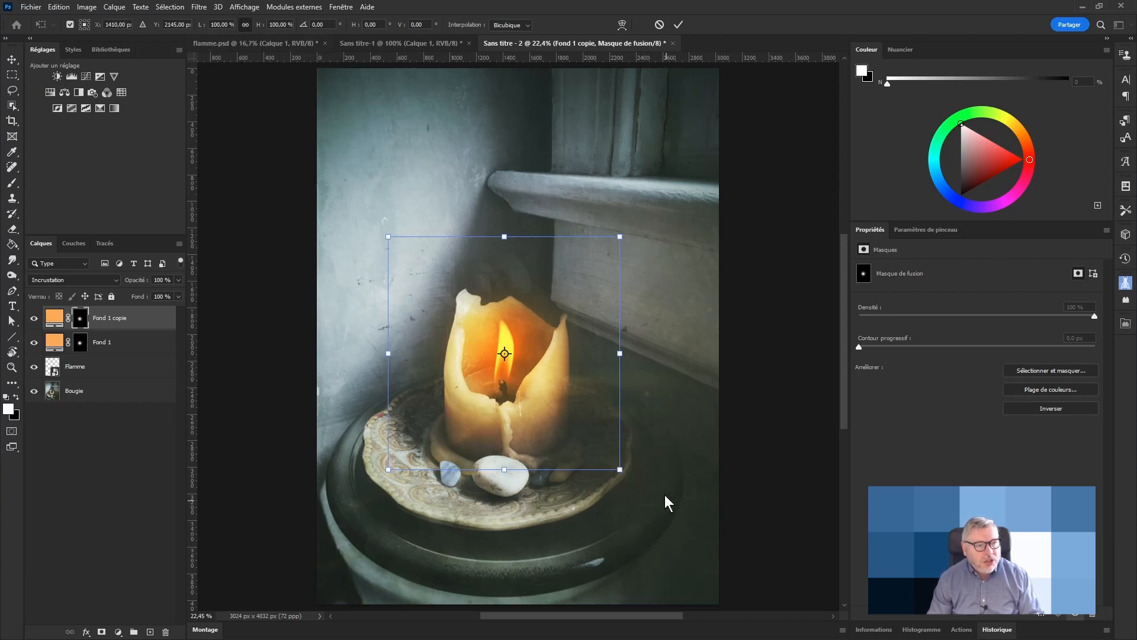
pyautogui.moveTo(619, 469); pyautogui.dragTo(773, 591)
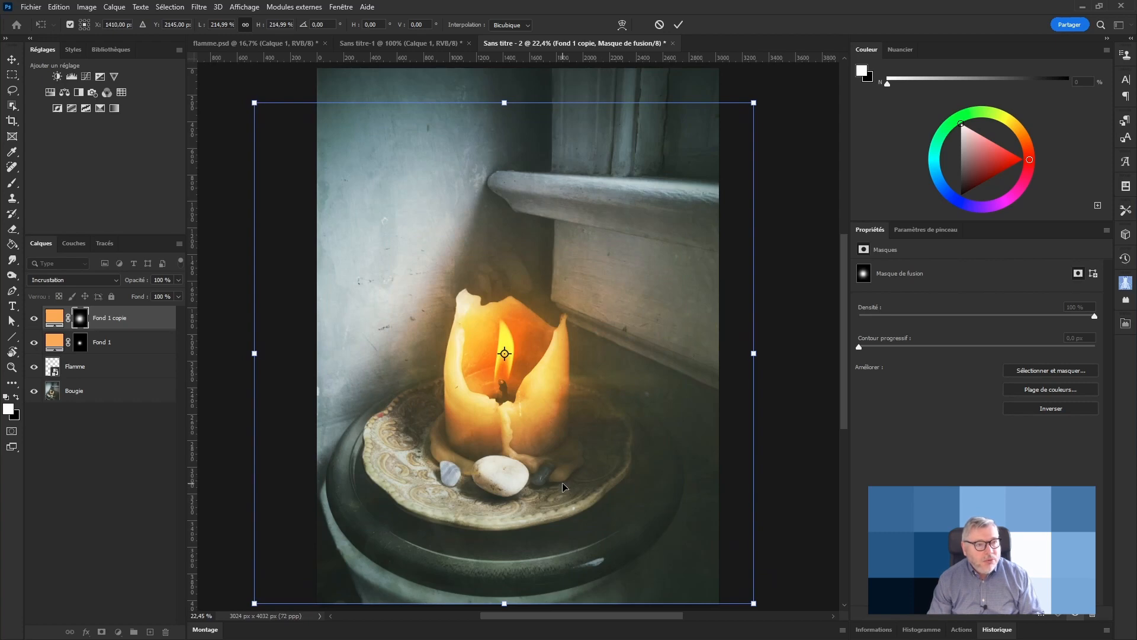
pyautogui.moveTo(563, 483)
pyautogui.mouseDown()
pyautogui.moveTo(575, 468)
pyautogui.moveTo(563, 472)
pyautogui.mouseUp()
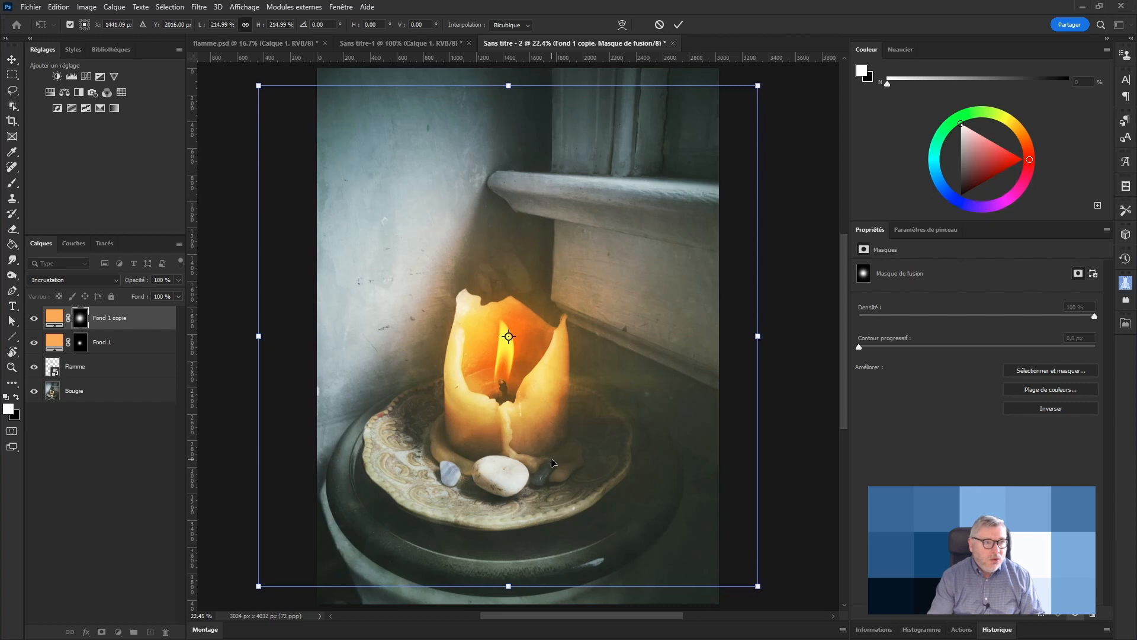
pyautogui.click(679, 23)
pyautogui.press('b')
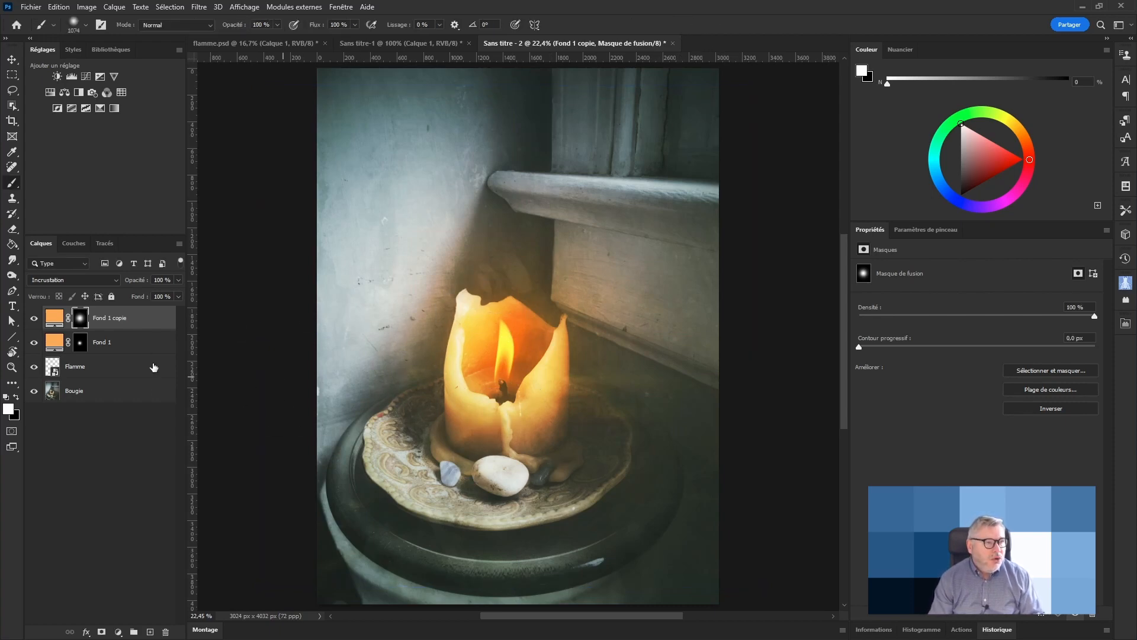
# Step: Toggle the visibility of Fond 1 copie and Fond 1 to examine what each glow layer adds
pyautogui.click(34, 318)
pyautogui.click(34, 318)
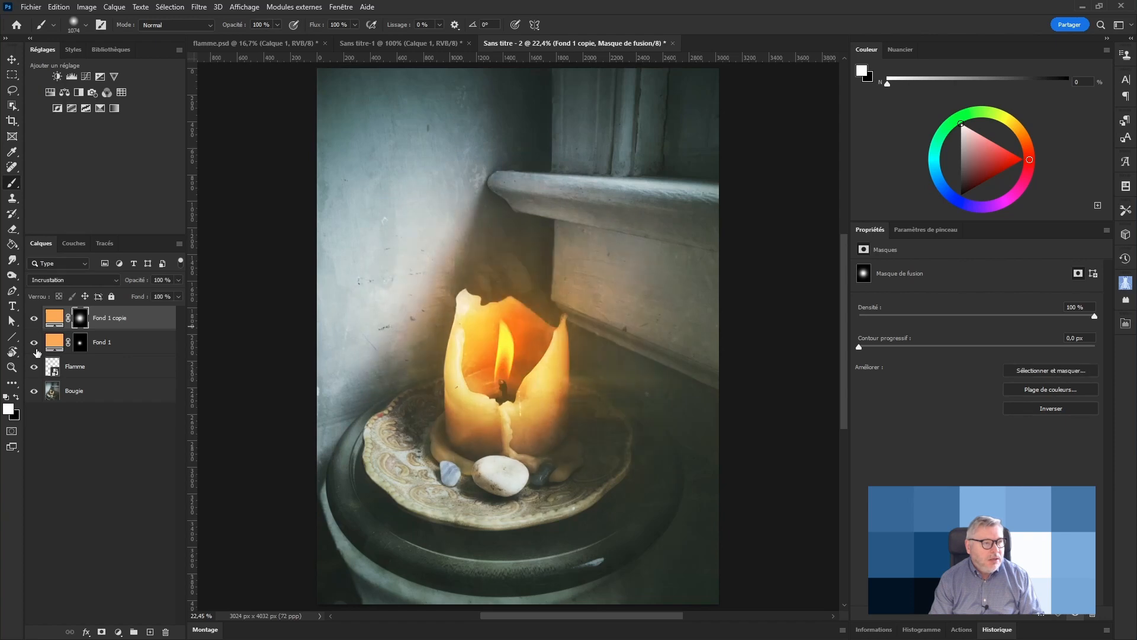
pyautogui.click(34, 342)
pyautogui.click(34, 342)
pyautogui.click(33, 343)
pyautogui.click(34, 342)
pyautogui.click(34, 318)
pyautogui.click(34, 318)
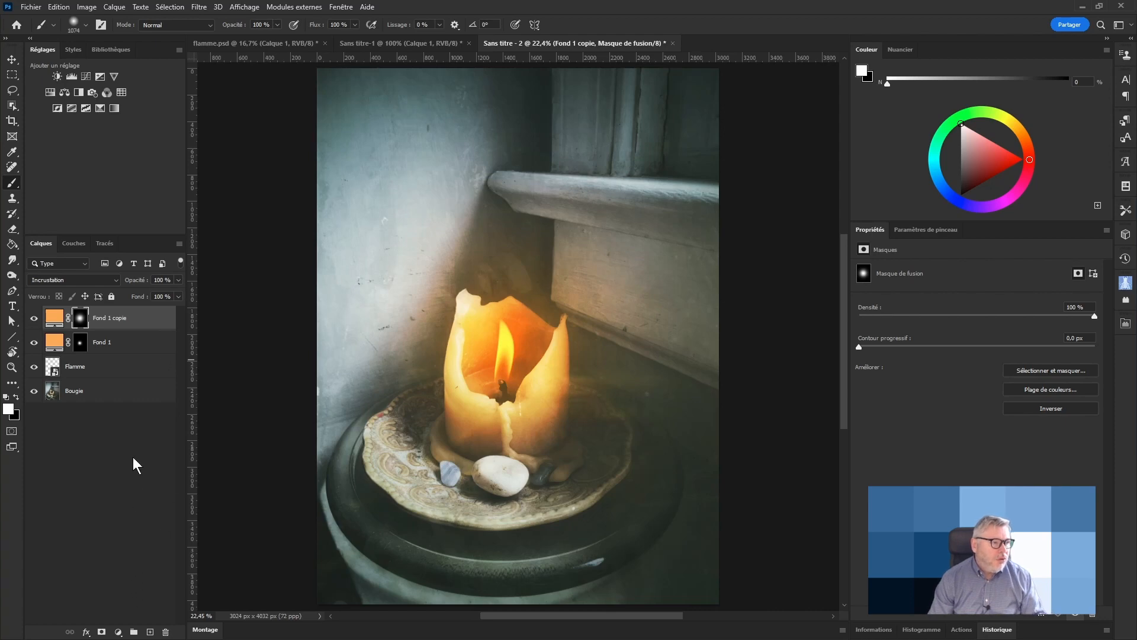
# Step: Duplicate the Fond 1 copie layer and fill the new copy's mask with black
pyautogui.hotkey('ctrl', 'j')
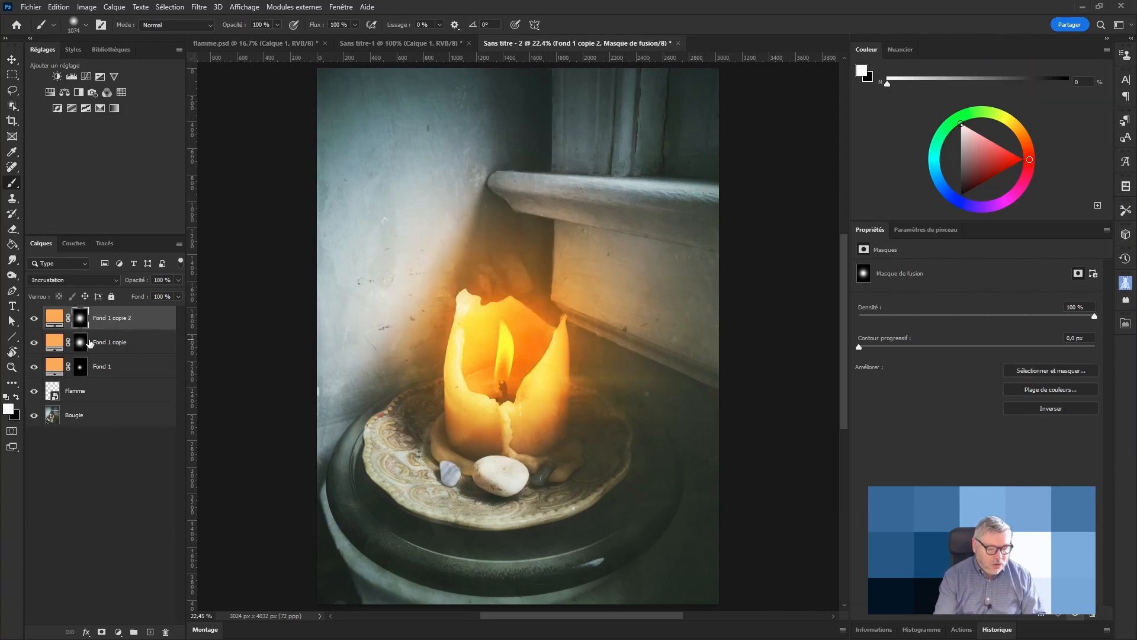
pyautogui.hotkey('alt', 'BackSpace')
pyautogui.hotkey('ctrl', 'BackSpace')
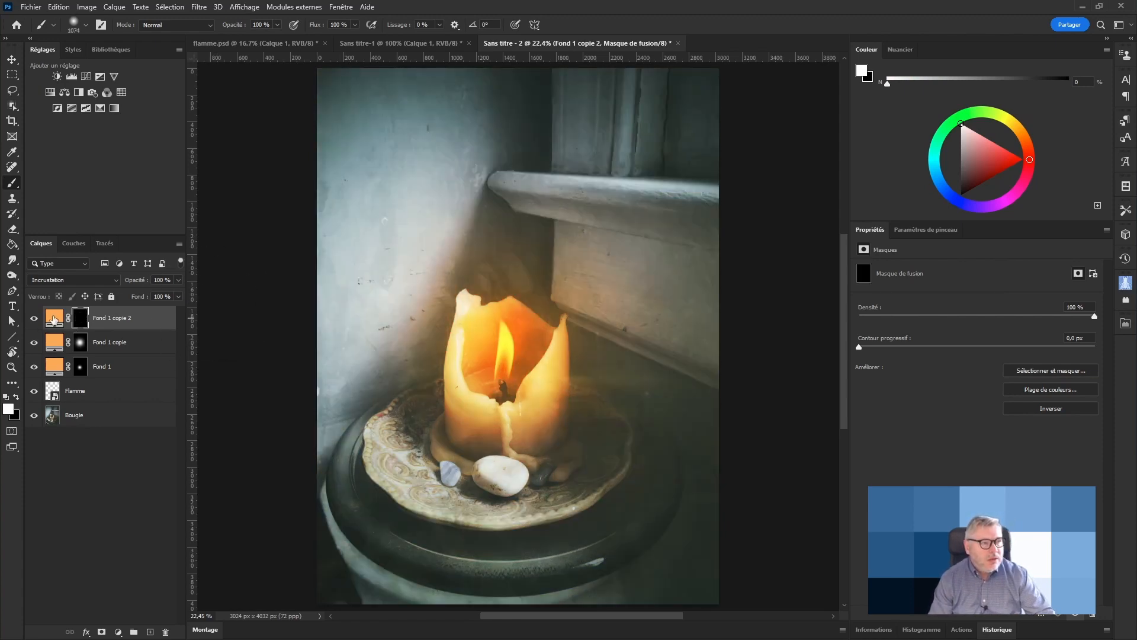
# Step: Lower the Fond 1 copie 2 fill color's saturation to 31% for the pale orange f8d5ac
pyautogui.click(55, 320)
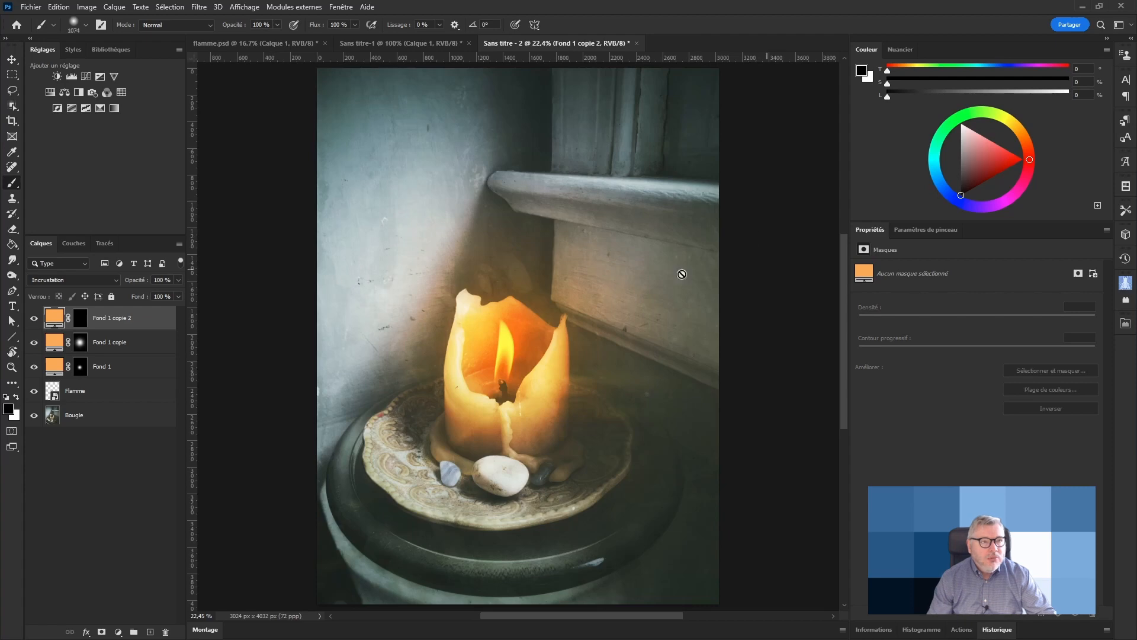
pyautogui.doubleClick(54, 320)
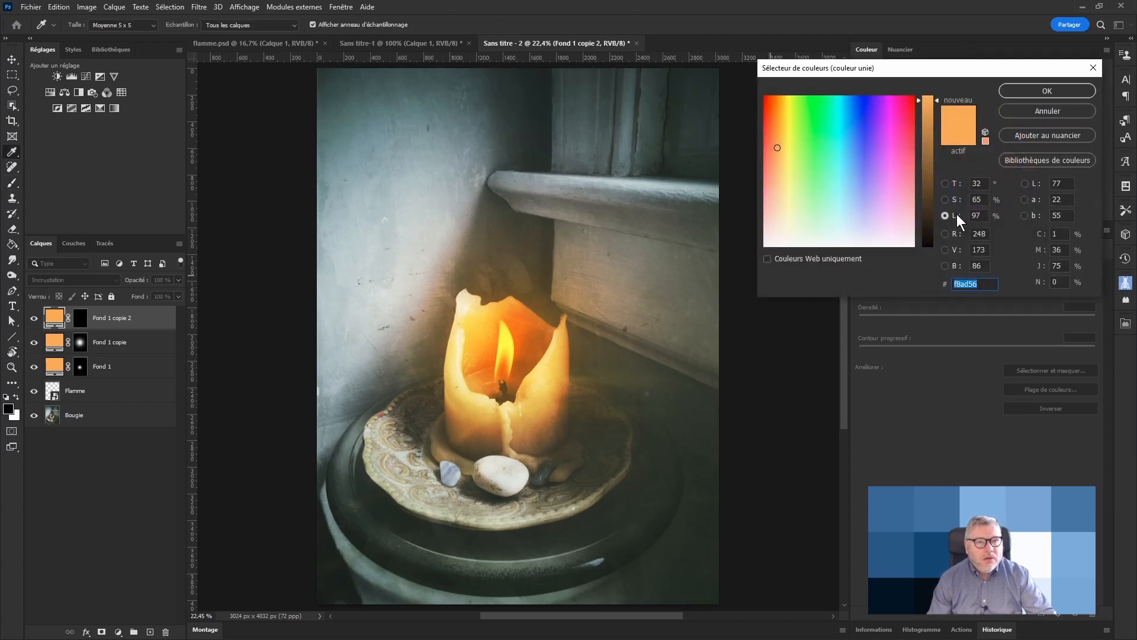
pyautogui.click(945, 200)
pyautogui.moveTo(929, 149); pyautogui.dragTo(929, 201)
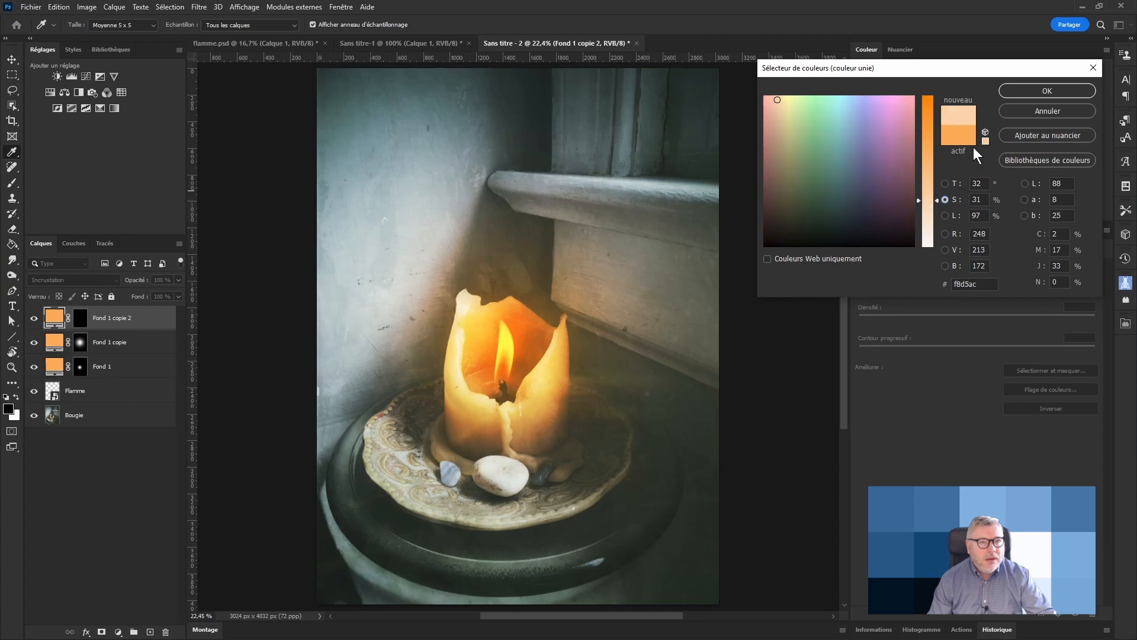
pyautogui.click(1019, 92)
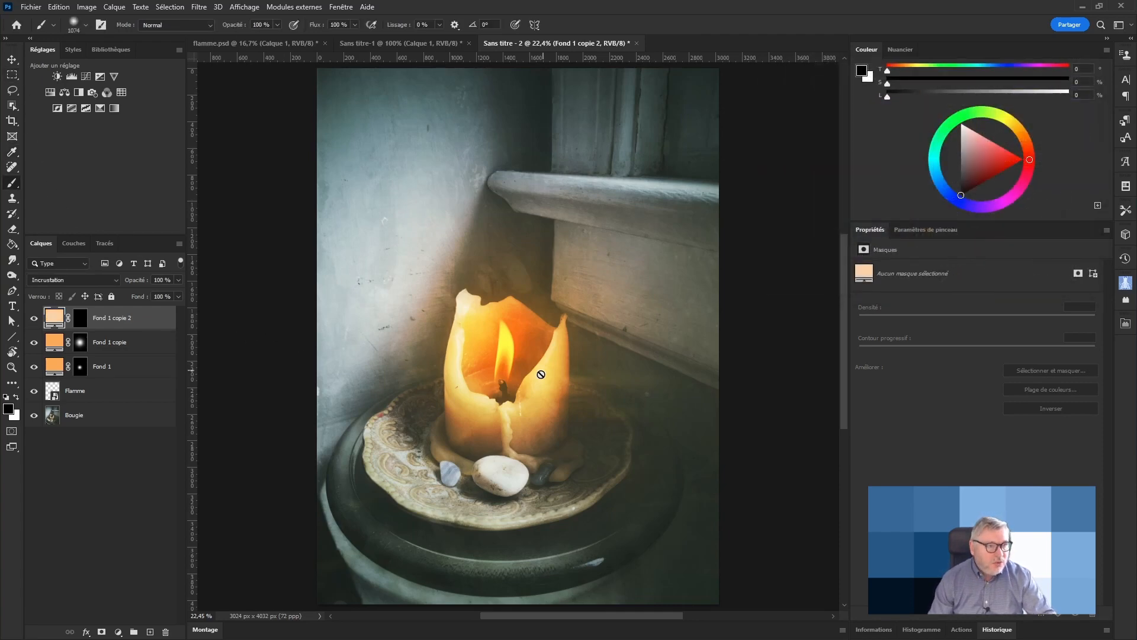
# Step: Paint white over the flame on the Fond 1 copie 2 mask with a 340 px brush at 10% flow
pyautogui.click(83, 317)
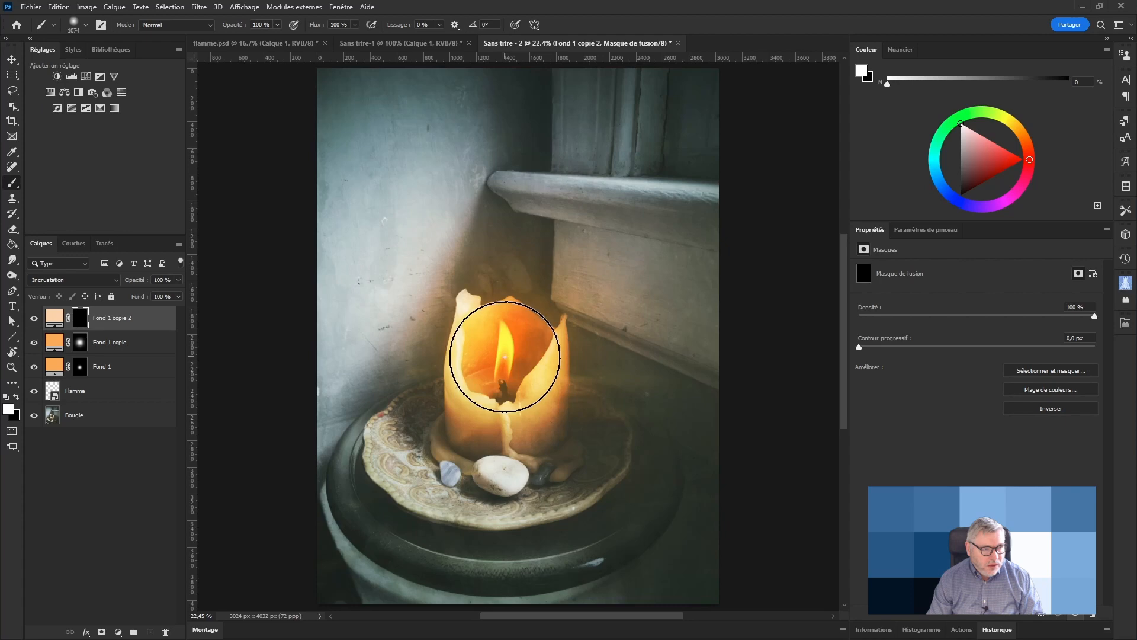
pyautogui.moveTo(505, 357)
pyautogui.mouseDown()
pyautogui.moveTo(466, 345)
pyautogui.moveTo(502, 360)
pyautogui.mouseUp()
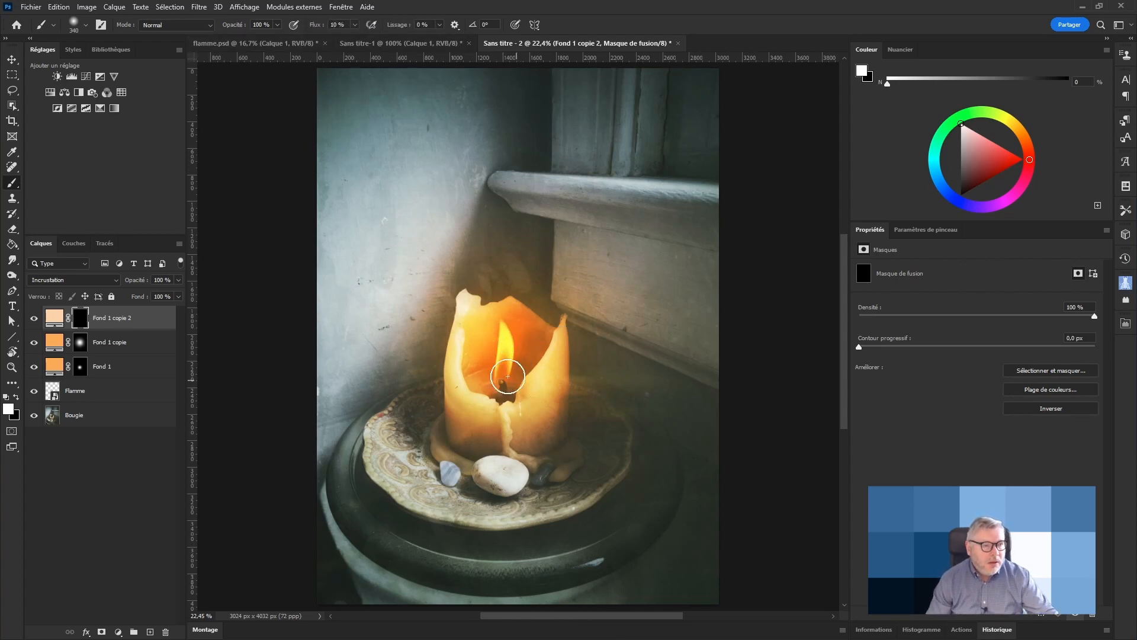
pyautogui.moveTo(505, 333)
pyautogui.mouseDown()
pyautogui.moveTo(499, 397)
pyautogui.moveTo(503, 325)
pyautogui.moveTo(482, 383)
pyautogui.mouseUp()
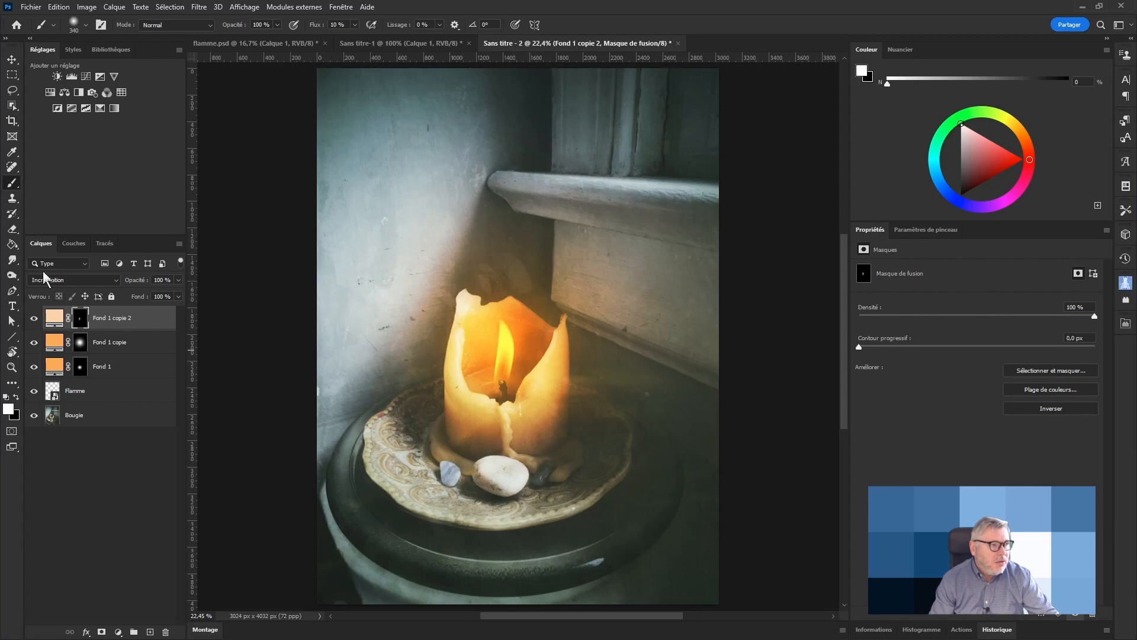
# Step: Set Fond 1 copie 2 to Lumière ponctuelle and add a white dab around the flame on its mask with a brush of about 1090 px
pyautogui.click(59, 277)
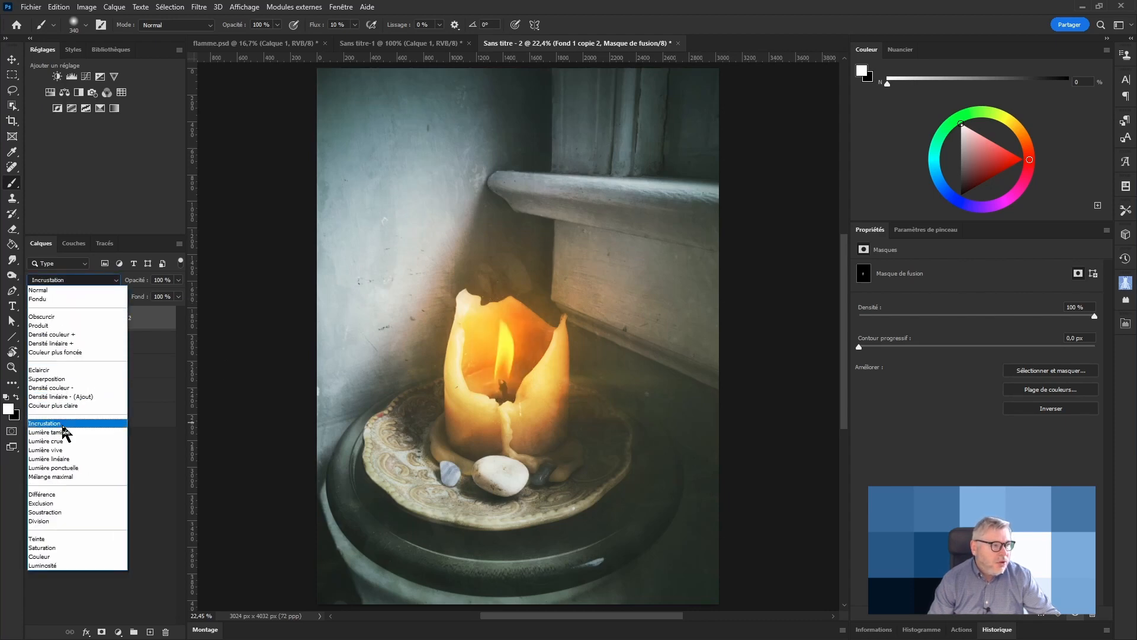
pyautogui.click(71, 468)
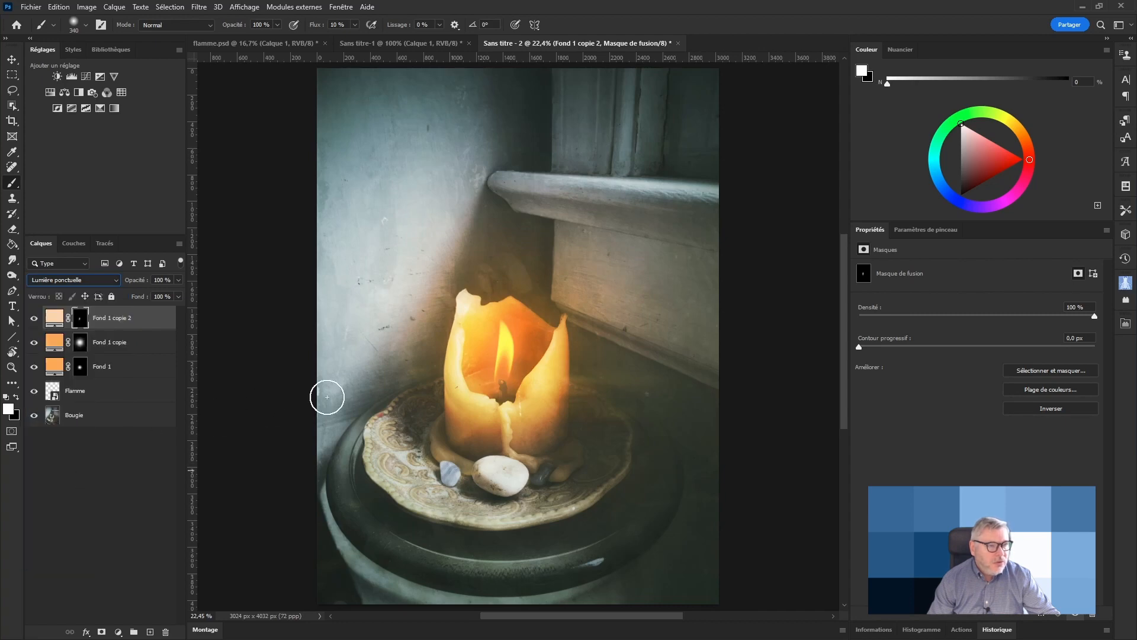
pyautogui.moveTo(507, 405); pyautogui.dragTo(567, 399)
pyautogui.click(500, 362)
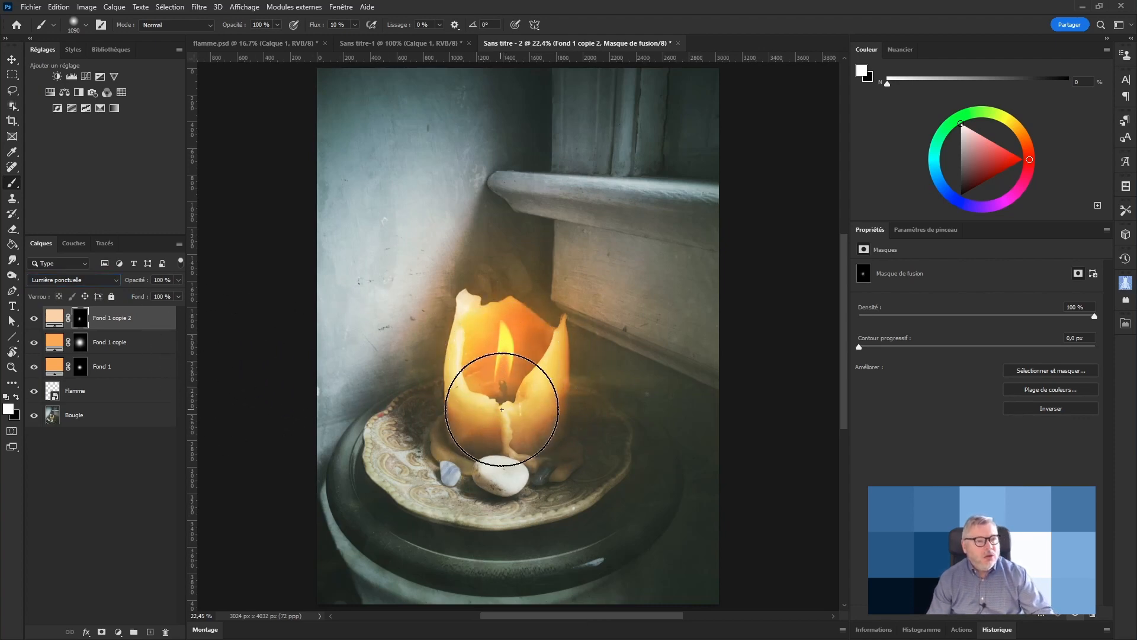
# Step: Compare the glow with and without the Fond 1 copie layer, and lower Fond 1 copie 2's opacity to 60%
pyautogui.click(34, 339)
pyautogui.click(34, 339)
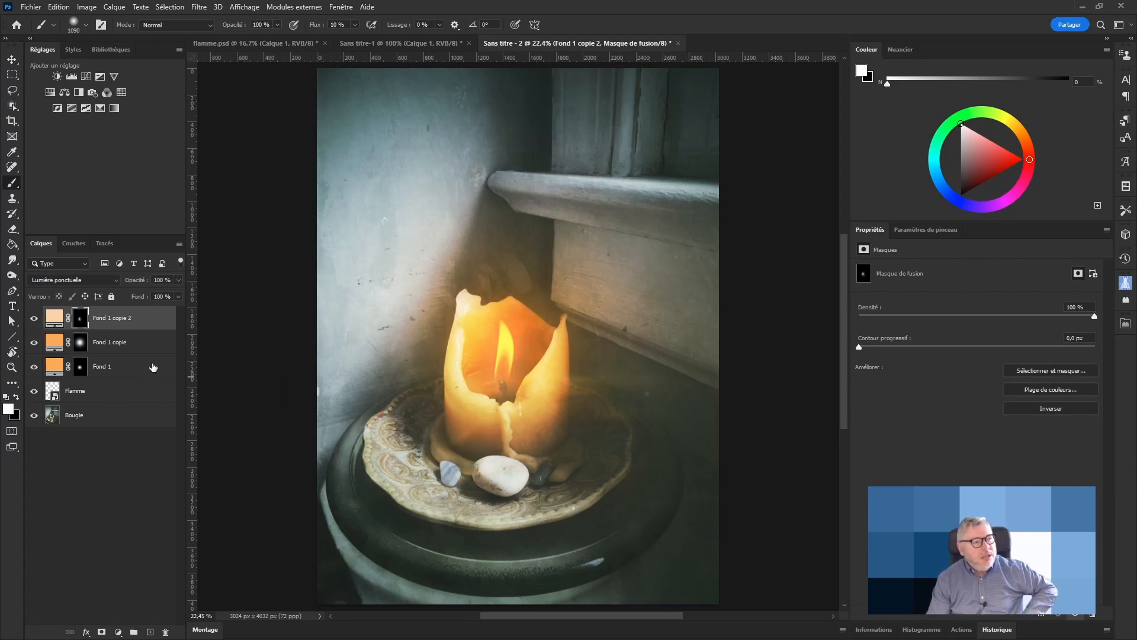
pyautogui.moveTo(138, 283); pyautogui.dragTo(127, 284)
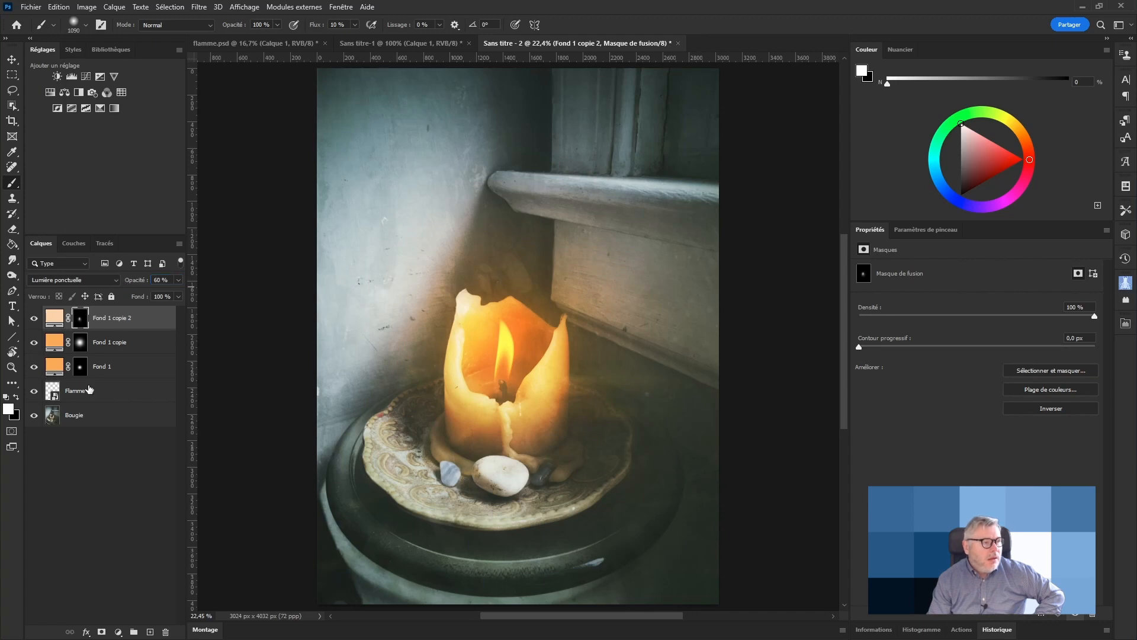
# Step: Group the three color fill layers with the Flamme layer, and compare the image with the group hidden and shown
pyautogui.keyDown('shift'); pyautogui.click(127, 393); pyautogui.keyUp('shift')
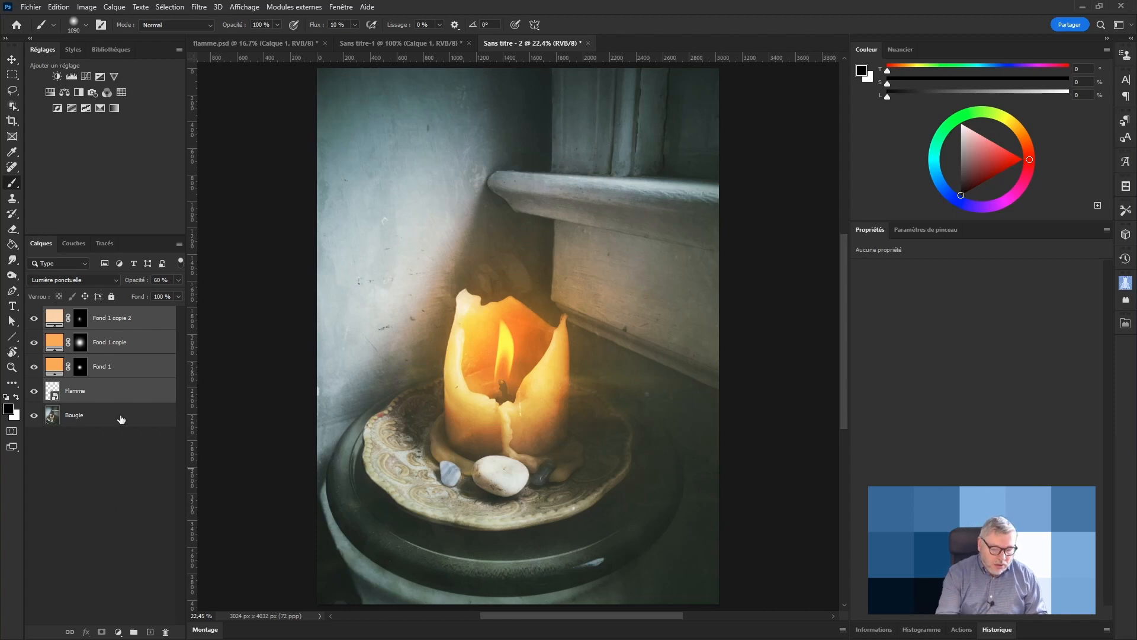
pyautogui.hotkey('ctrl', 'g')
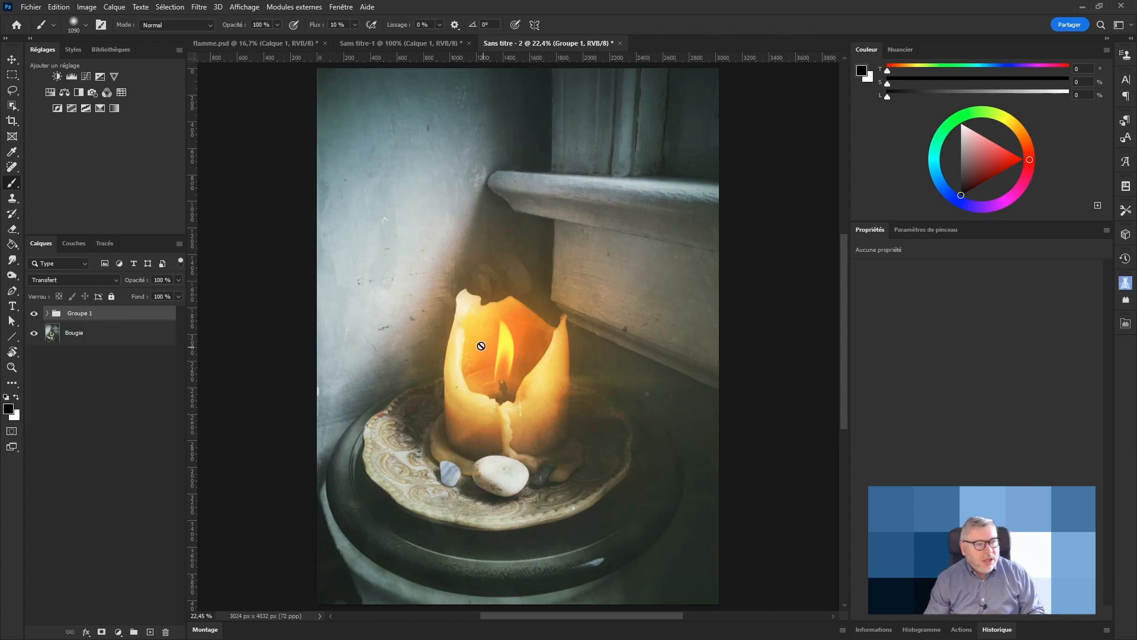
pyautogui.click(34, 315)
pyautogui.click(35, 313)
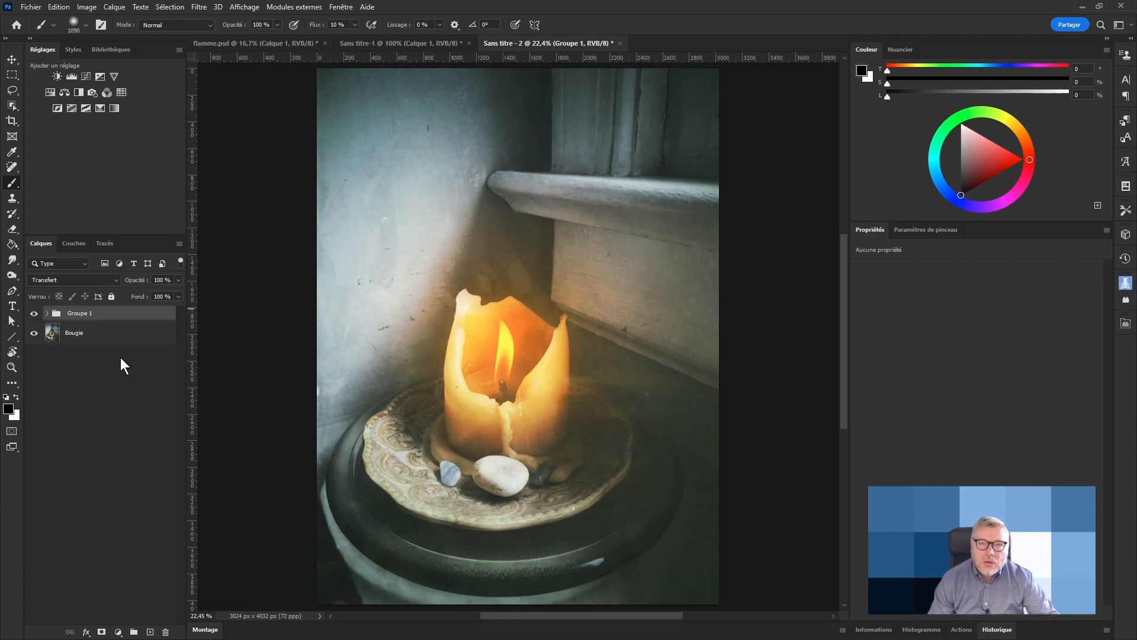
# Step: Expand Groupe 1 and compare the candle with the Flamme layer hidden and shown
pyautogui.click(47, 314)
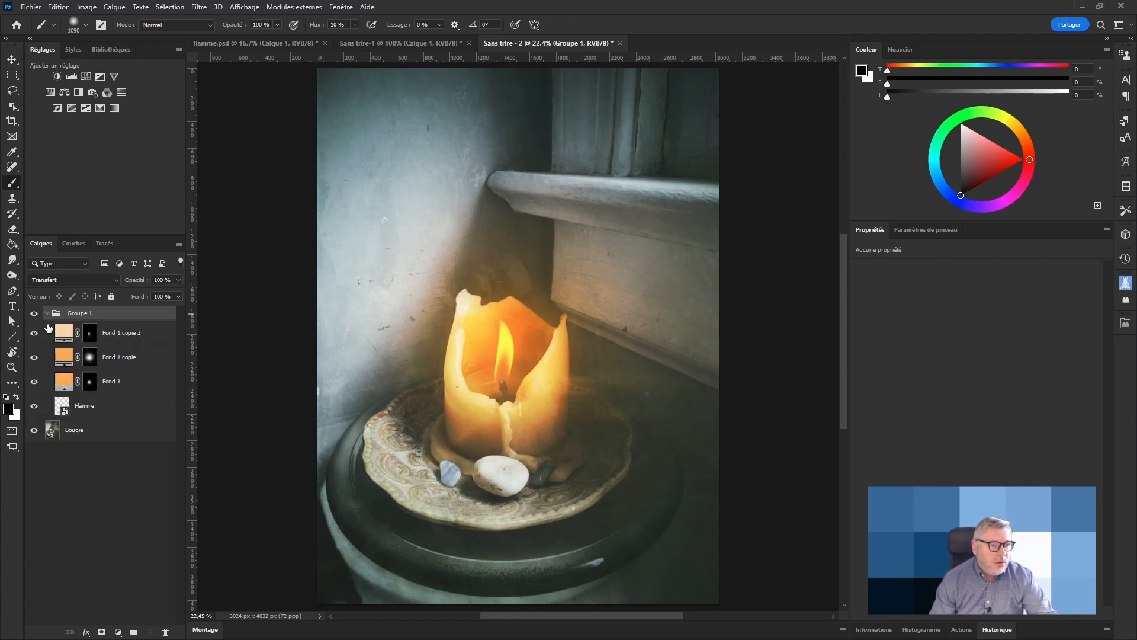
pyautogui.click(120, 413)
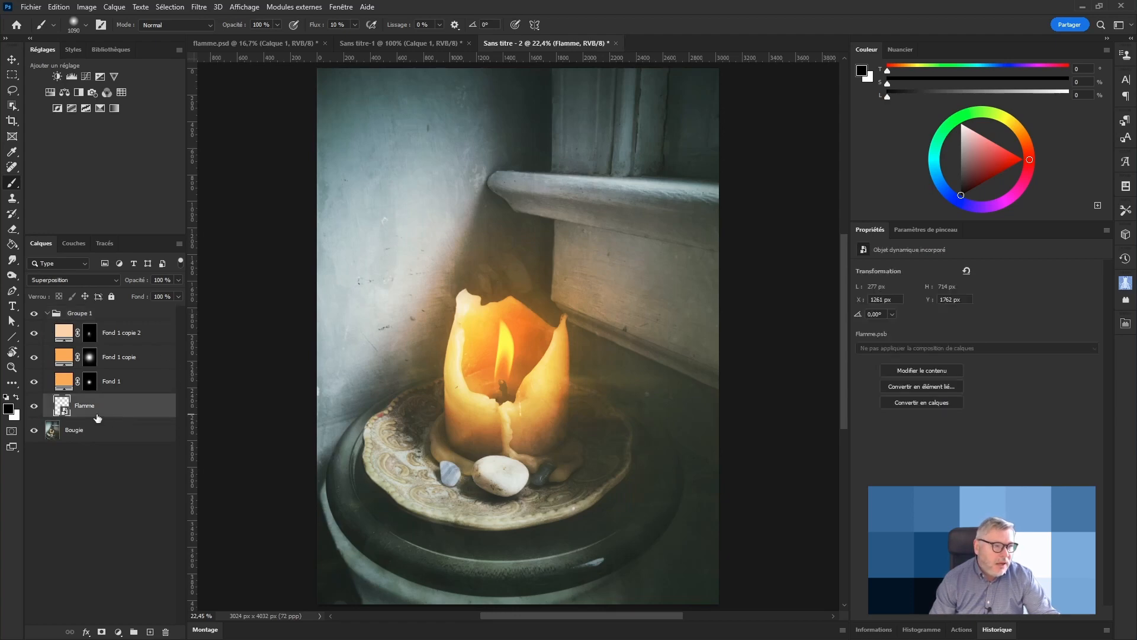
pyautogui.click(34, 406)
pyautogui.click(35, 408)
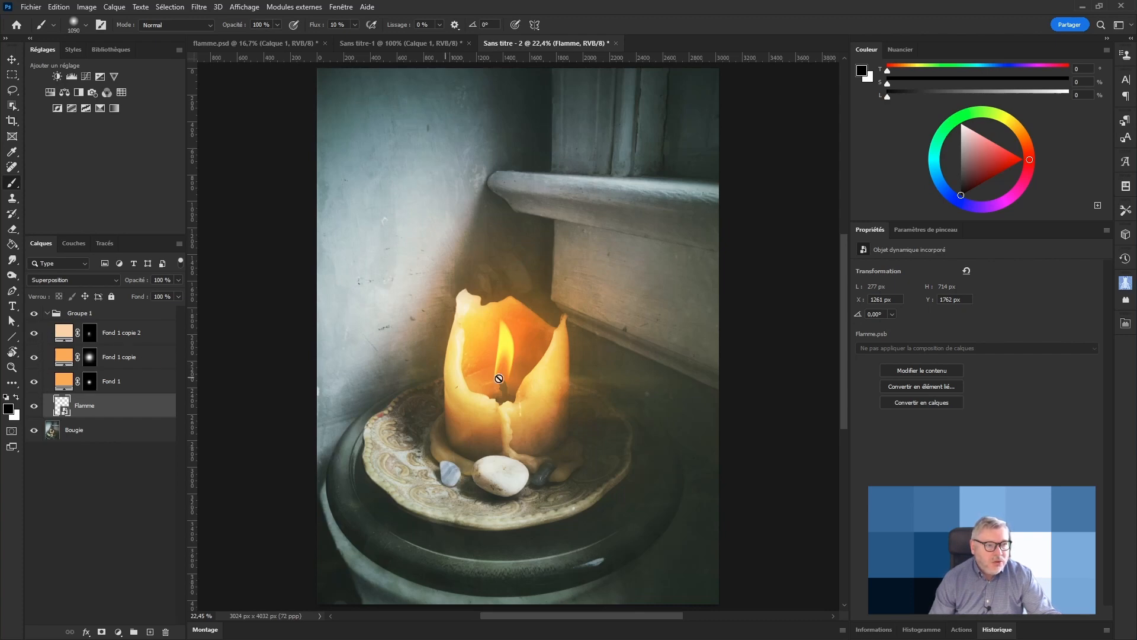
# Step: Lower the opacity of the Fond 1 fill layer to 66%
pyautogui.click(130, 359)
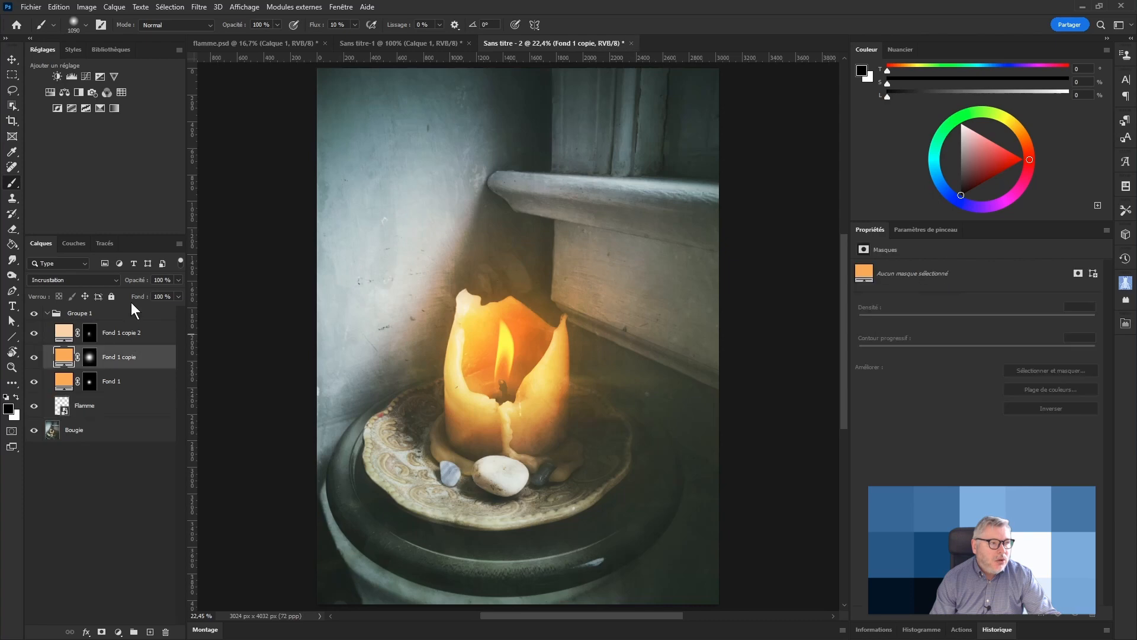
pyautogui.click(119, 384)
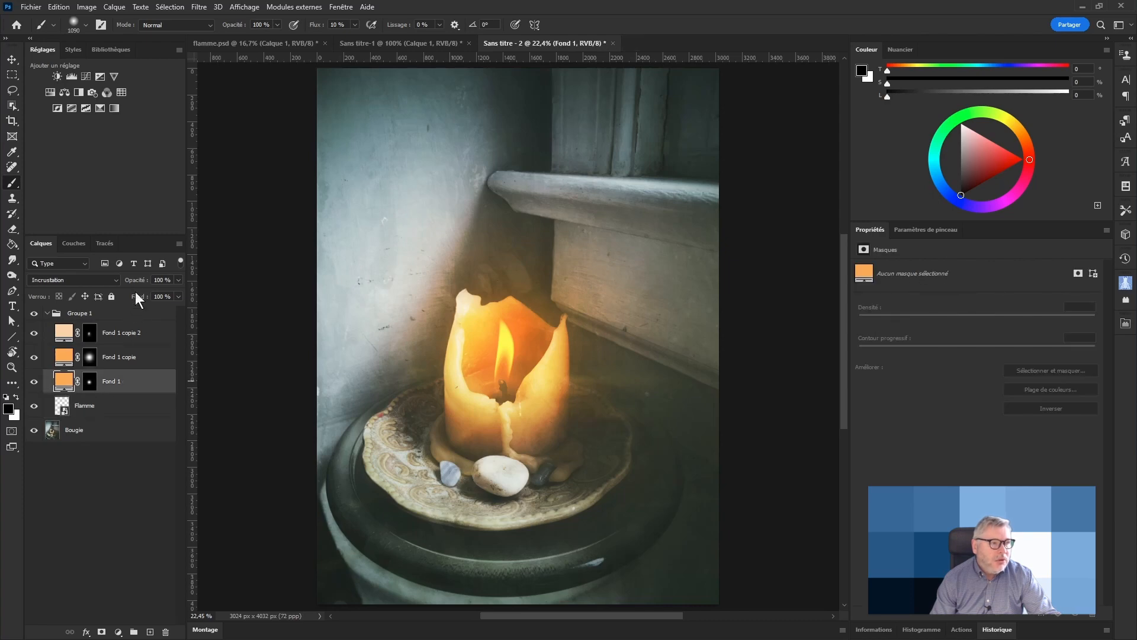
pyautogui.moveTo(136, 282); pyautogui.dragTo(130, 283)
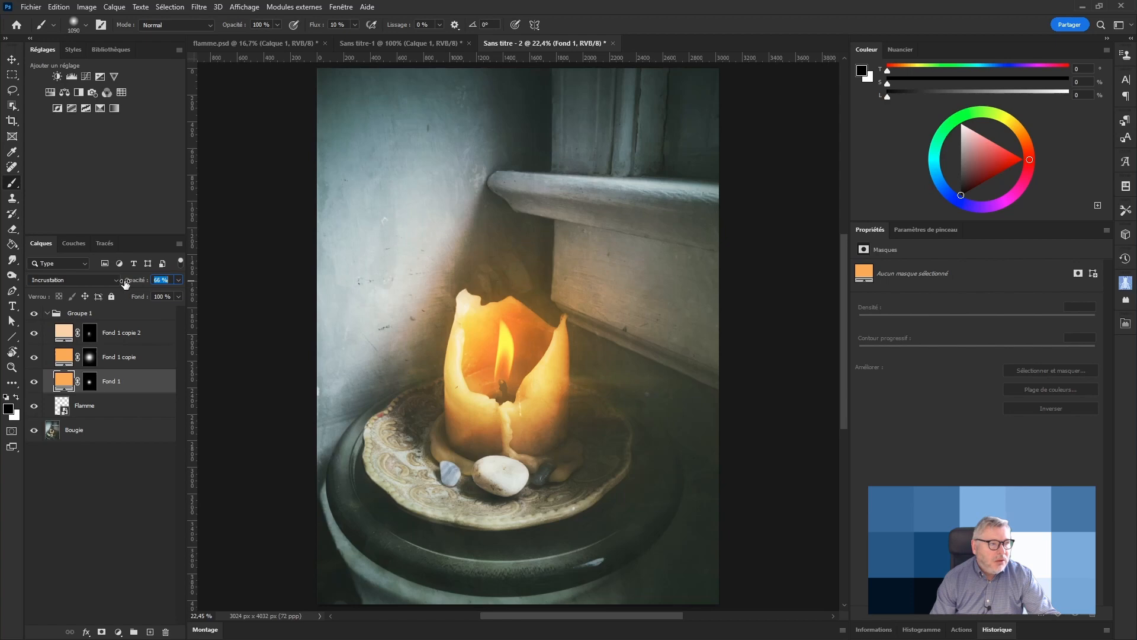
# Step: Hide the three color fill layers and show them again one by one from Fond 1 up to examine each one's glow
pyautogui.click(34, 332)
pyautogui.click(34, 360)
pyautogui.click(34, 381)
pyautogui.click(89, 356)
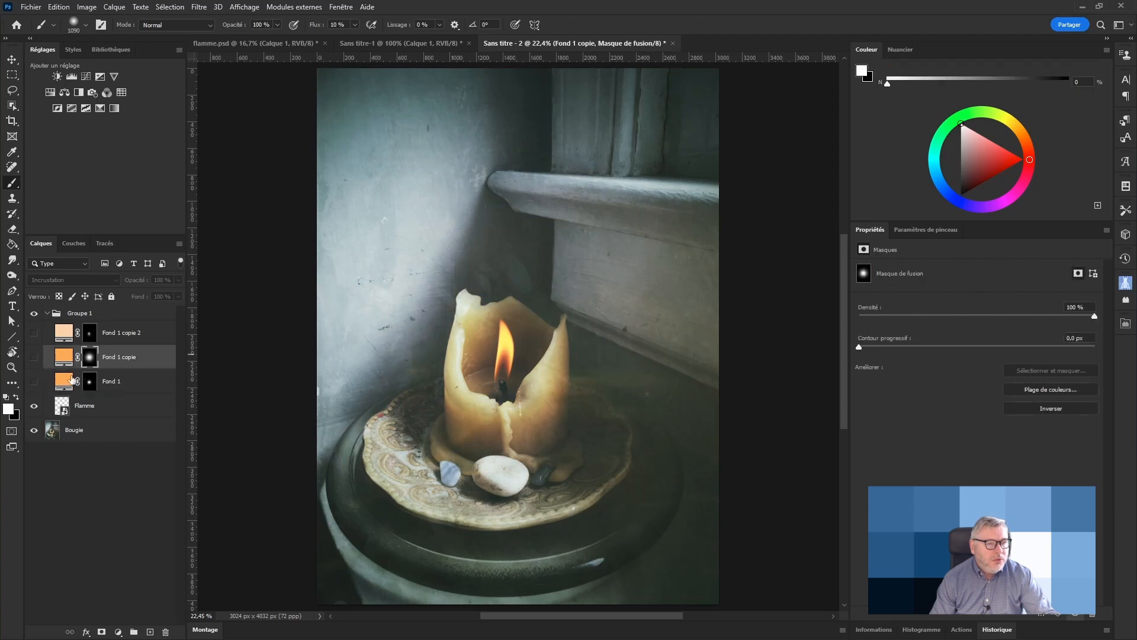
pyautogui.click(34, 381)
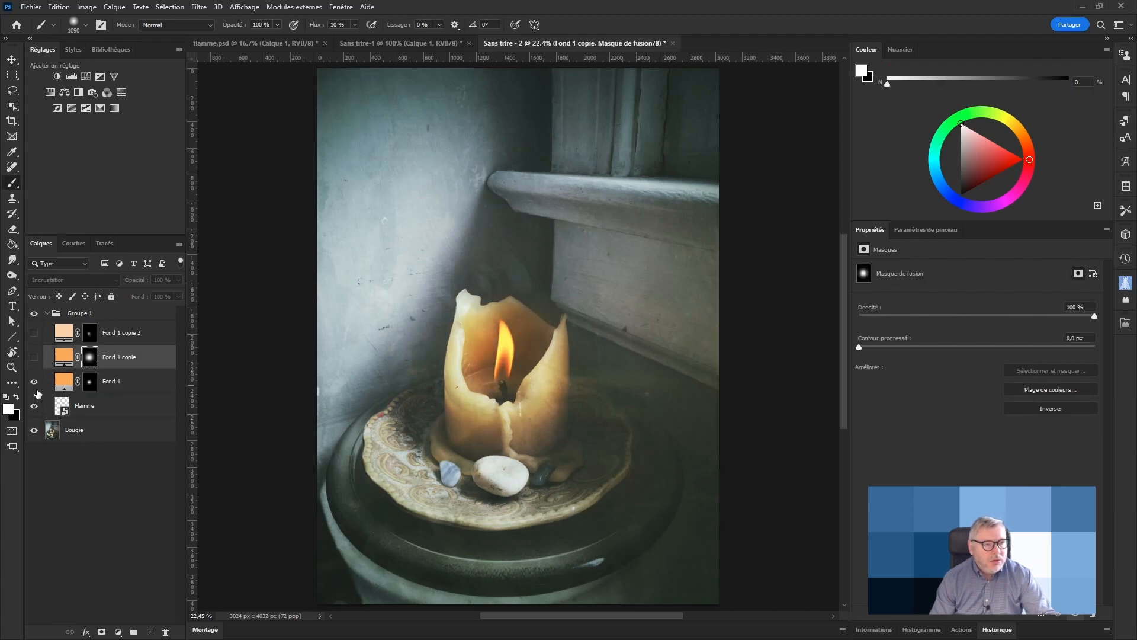
pyautogui.click(34, 357)
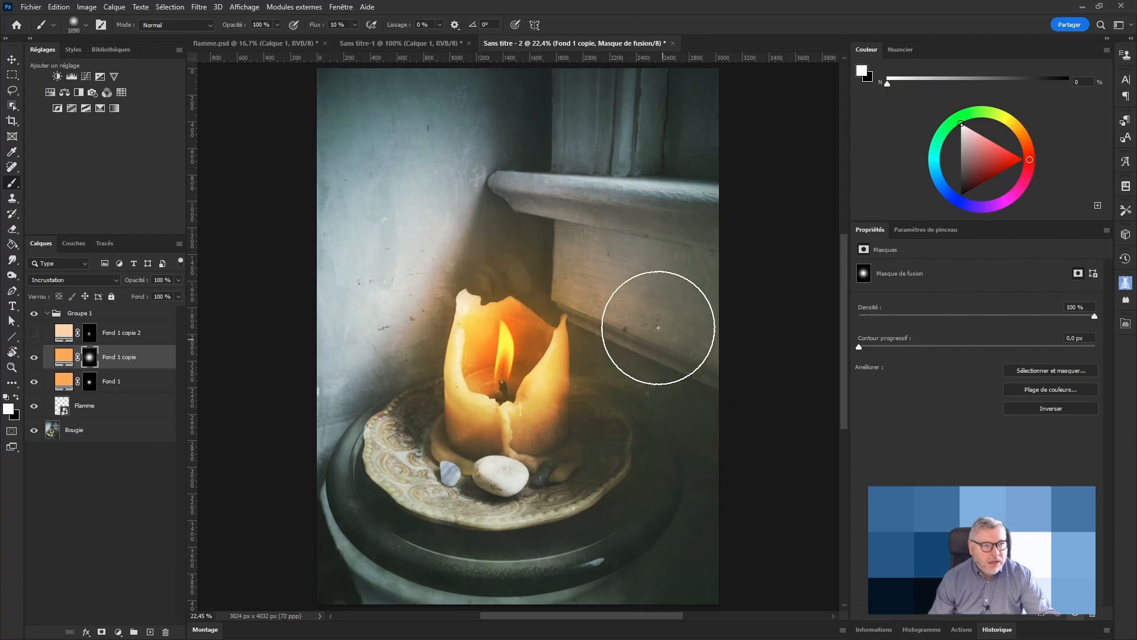
pyautogui.click(34, 334)
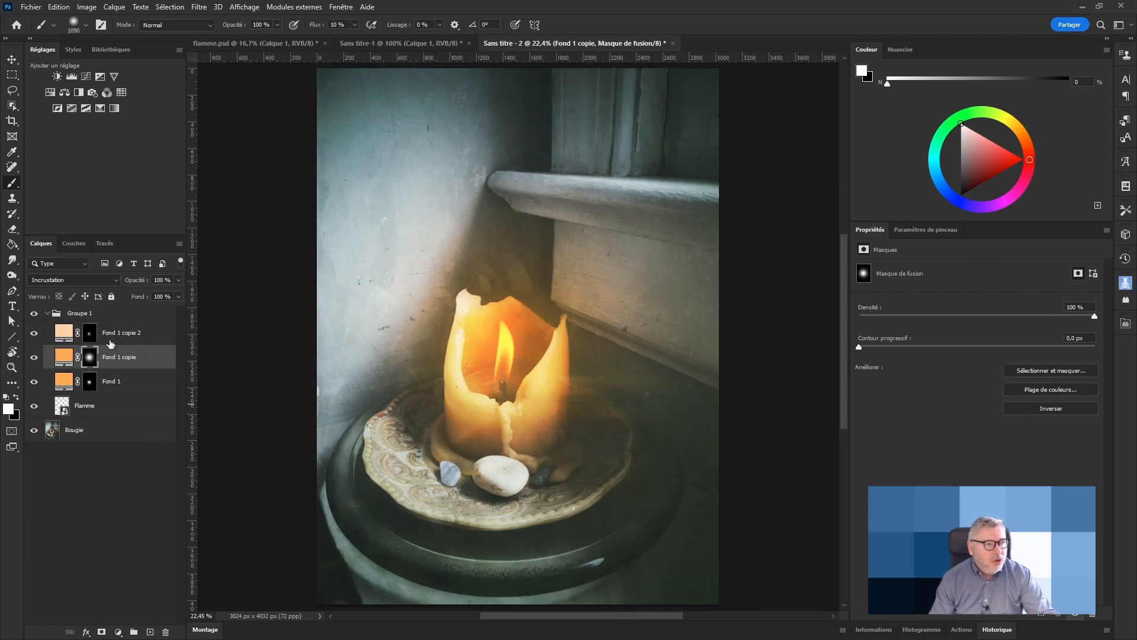
pyautogui.click(34, 334)
pyautogui.click(34, 334)
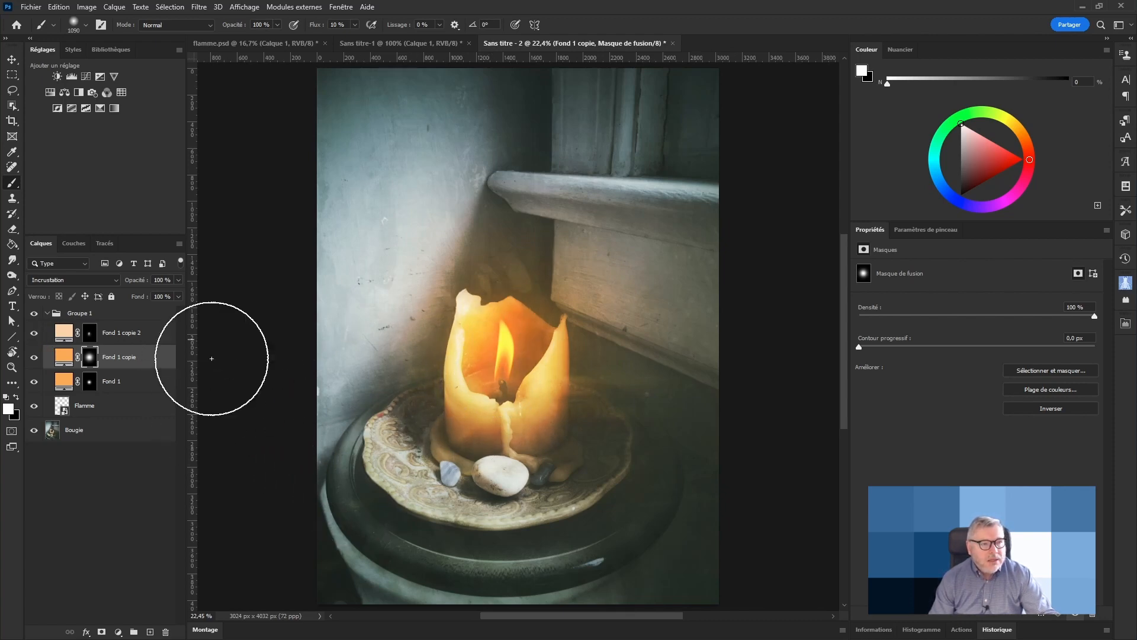
# Step: Review the fill layers inside Groupe 1, and collapse the group with it selected
pyautogui.click(150, 335)
pyautogui.moveTo(152, 346); pyautogui.dragTo(150, 389)
pyautogui.moveTo(158, 382); pyautogui.dragTo(159, 341)
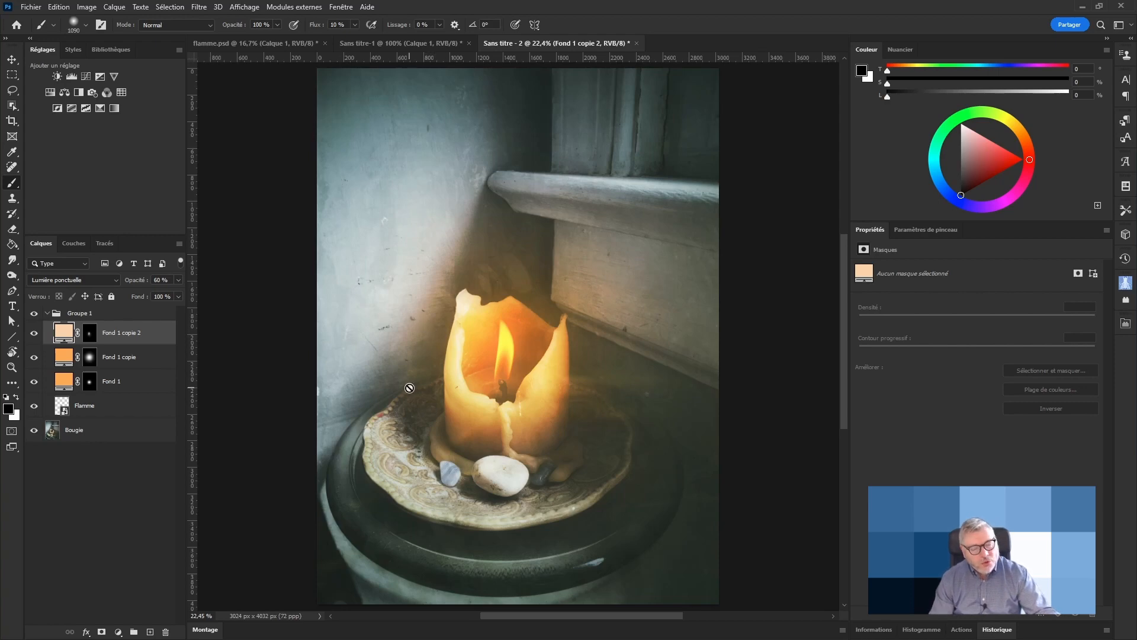
pyautogui.click(49, 316)
pyautogui.click(47, 314)
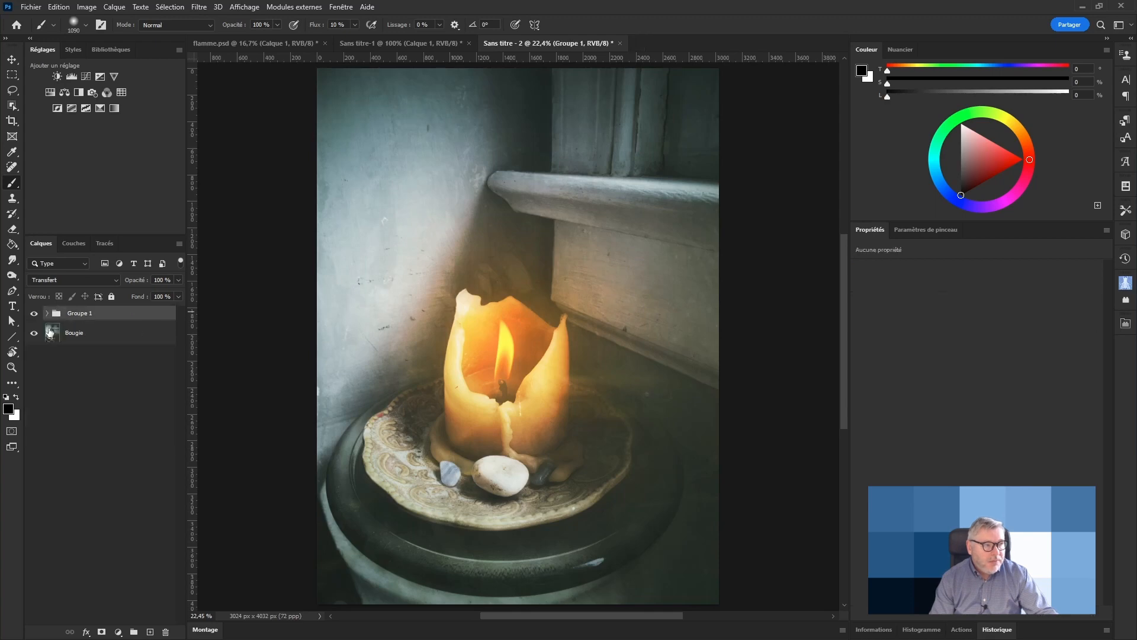
# Step: Examine the layers inside Groupe 1 of the flamme.psd document, and return to the Sans titre - 2 composite
pyautogui.click(249, 44)
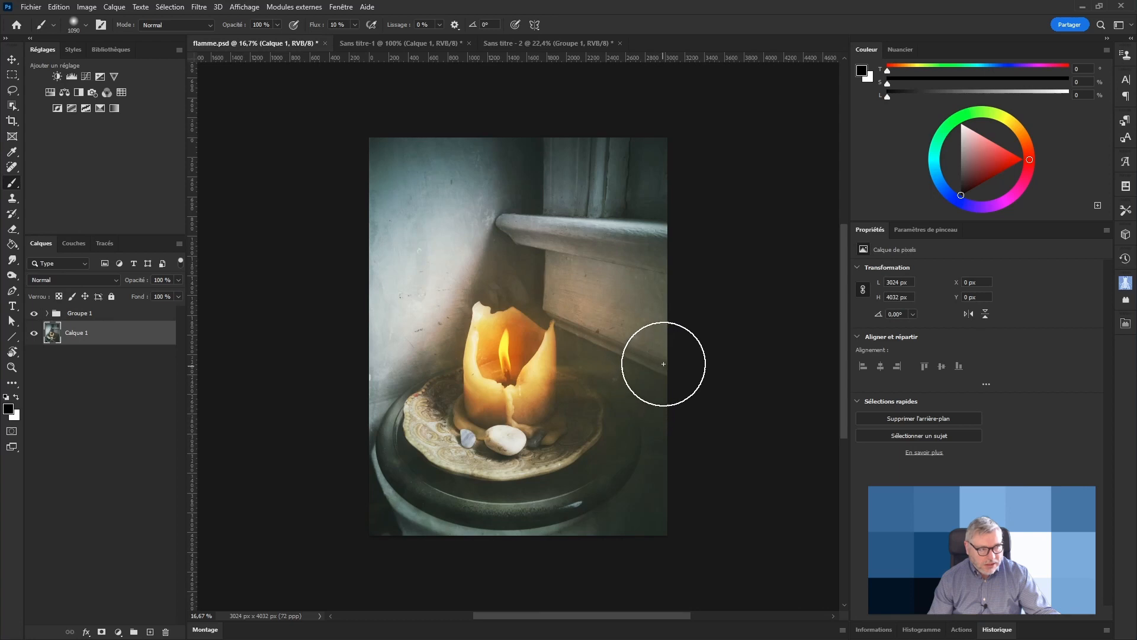
pyautogui.click(46, 314)
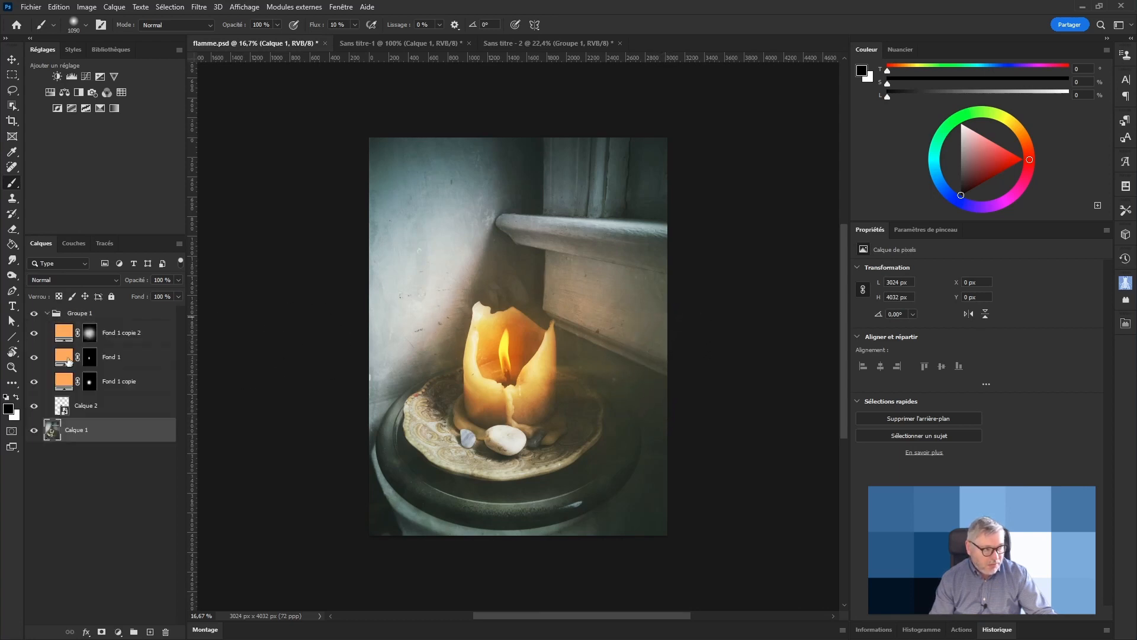
pyautogui.click(47, 314)
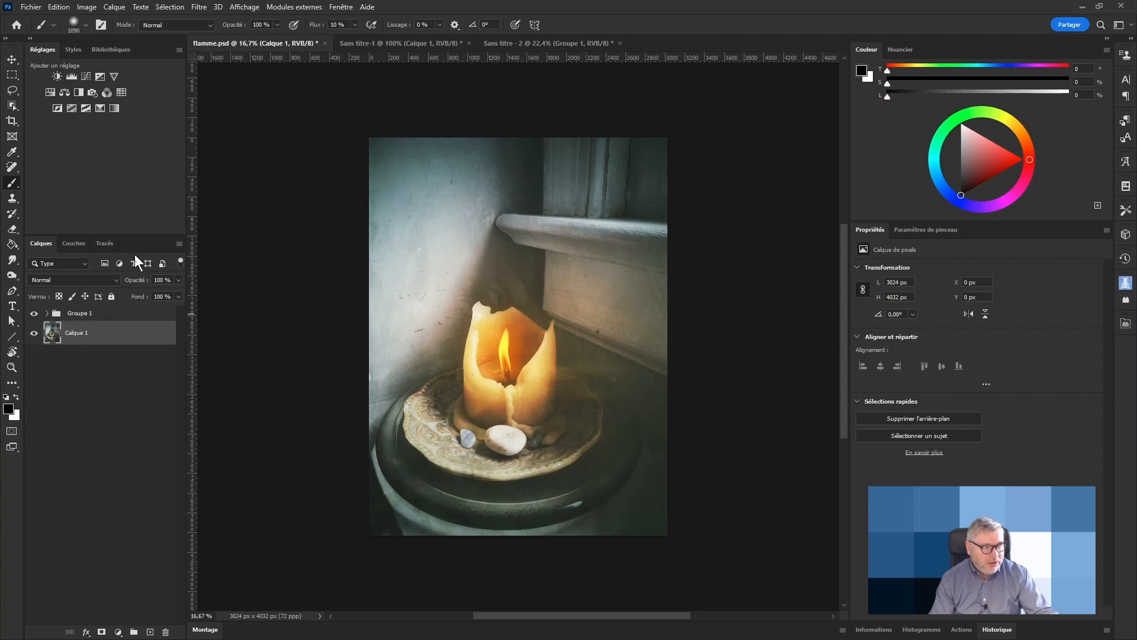
pyautogui.click(528, 43)
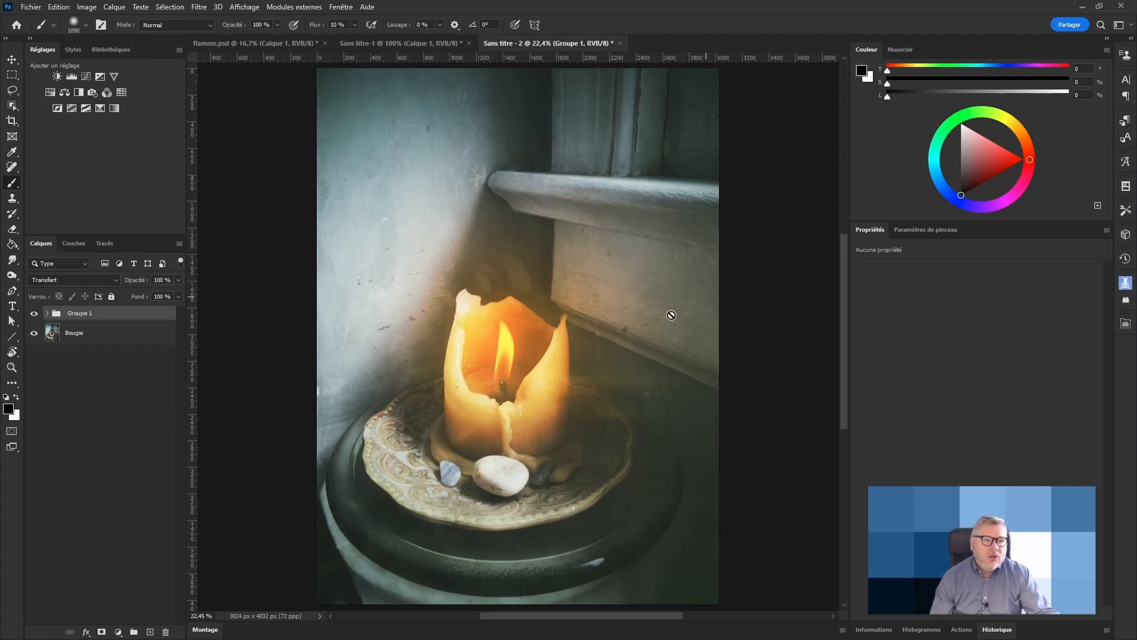
# Step: Compare the composite in Sans titre - 2 with the source flame in Sans titre-1 and the flamme.psd version
pyautogui.click(404, 41)
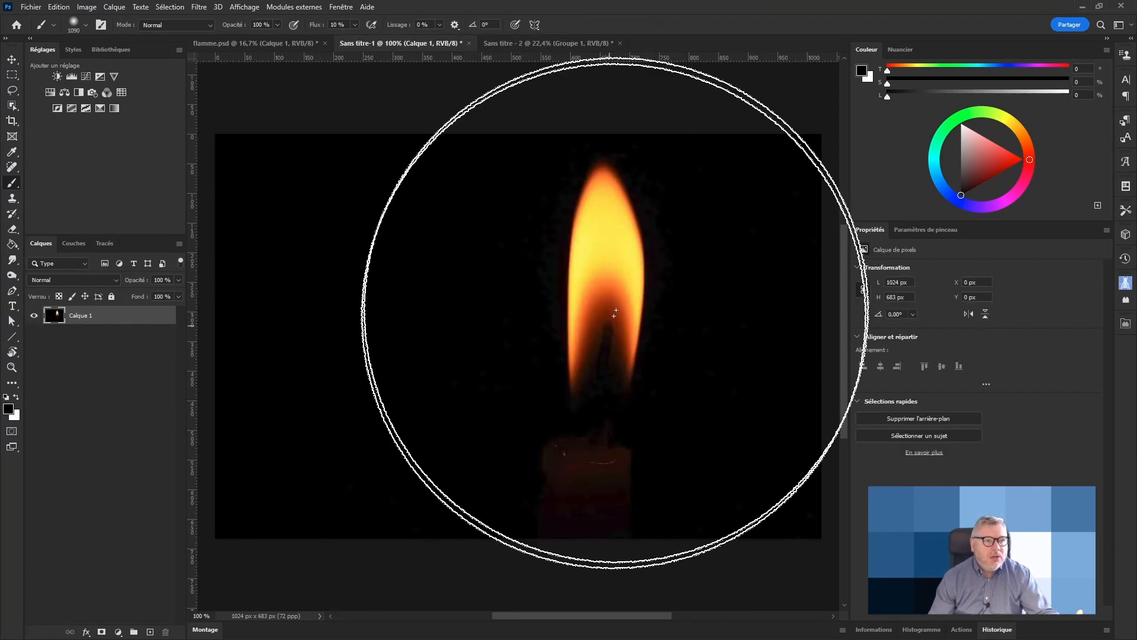
pyautogui.click(549, 44)
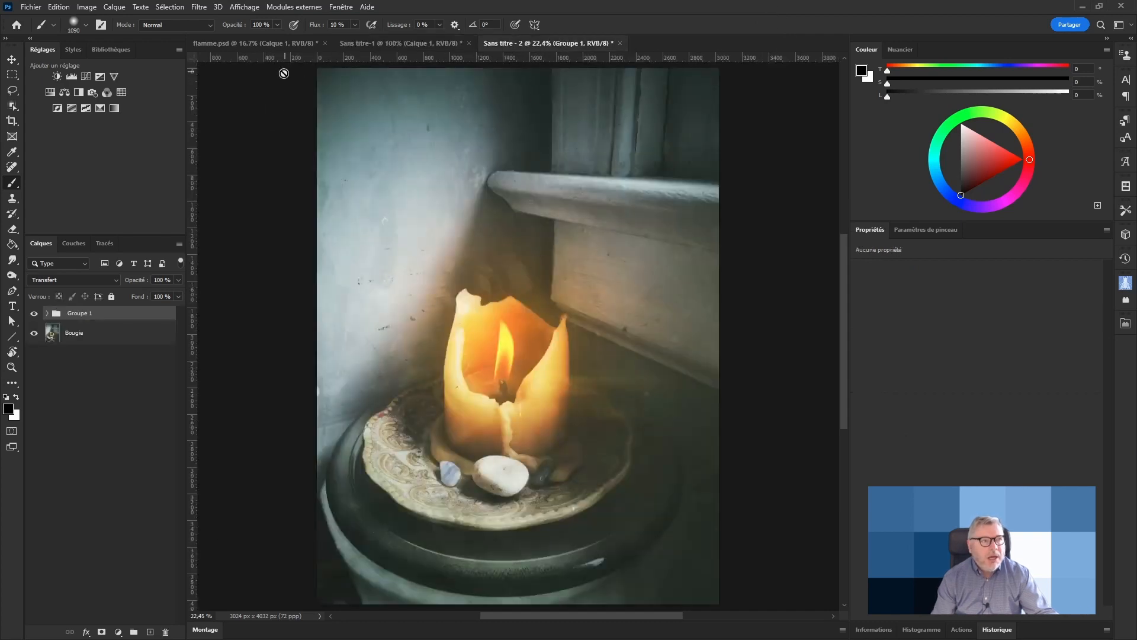
pyautogui.click(267, 42)
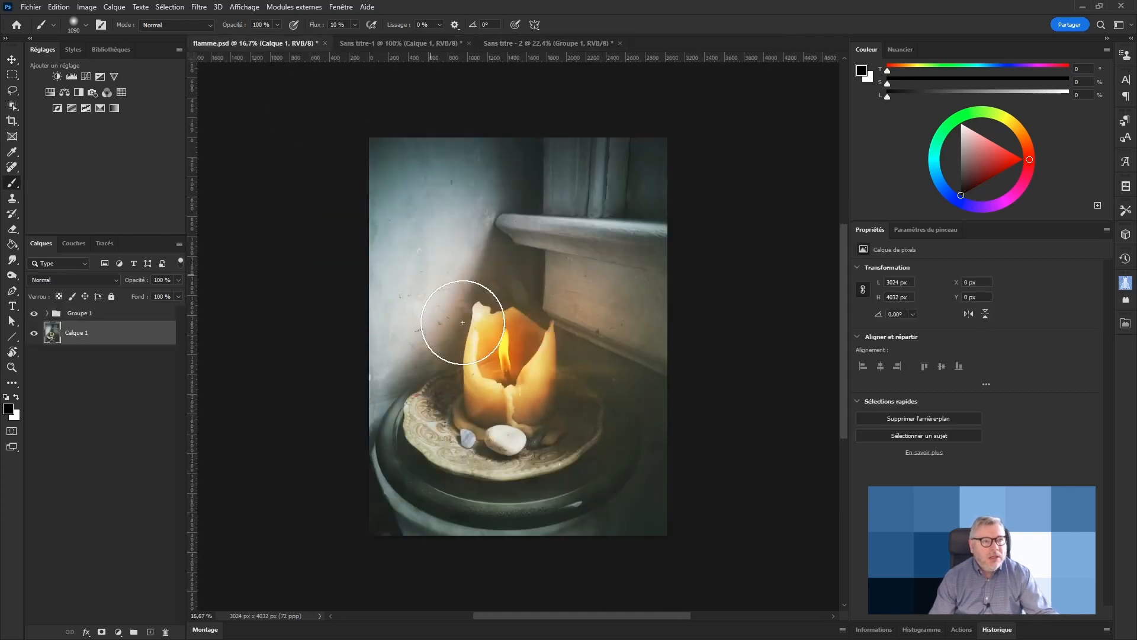
pyautogui.click(557, 45)
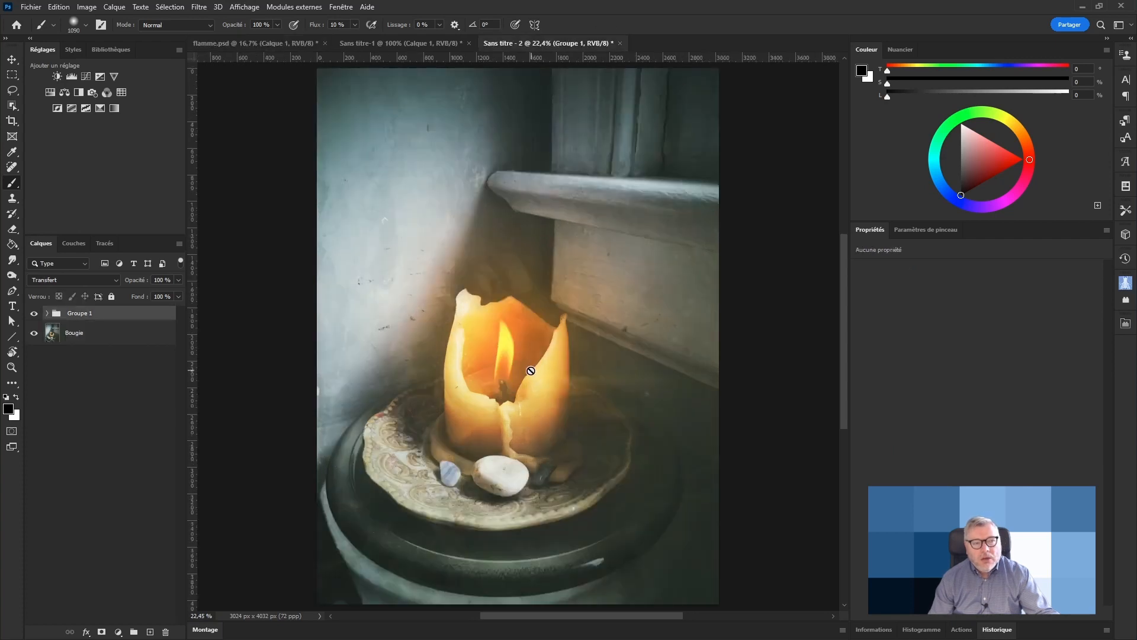